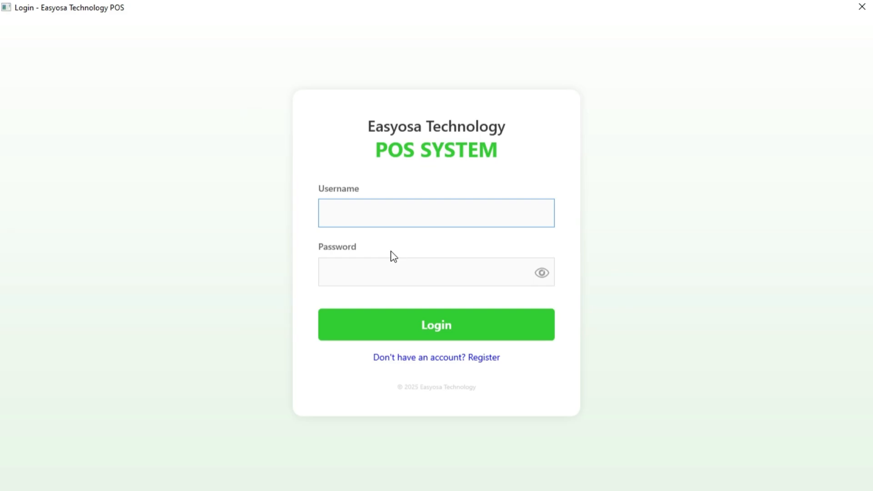
Step: Sign in with the admin username and account password to reach the Dashboard Overview
{"action": "left_click", "coordinate": [391, 270]}
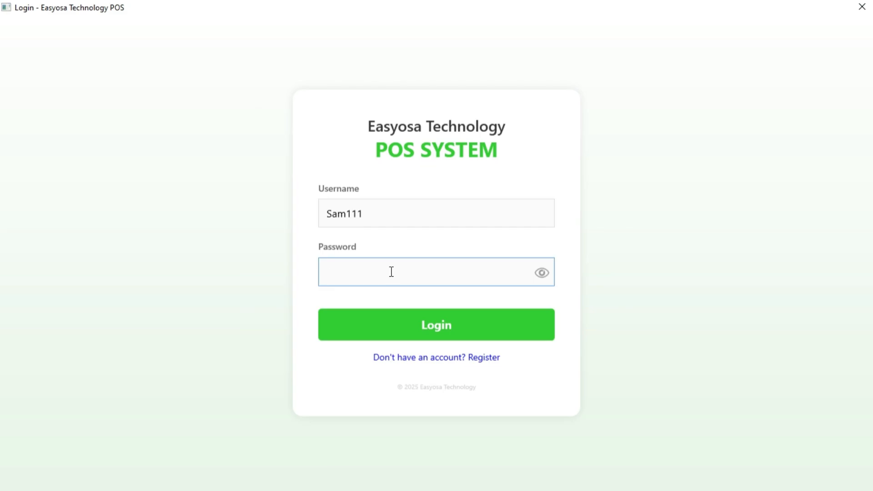
{"action": "key", "text": "ctrl+v"}
{"action": "left_click", "coordinate": [419, 327]}
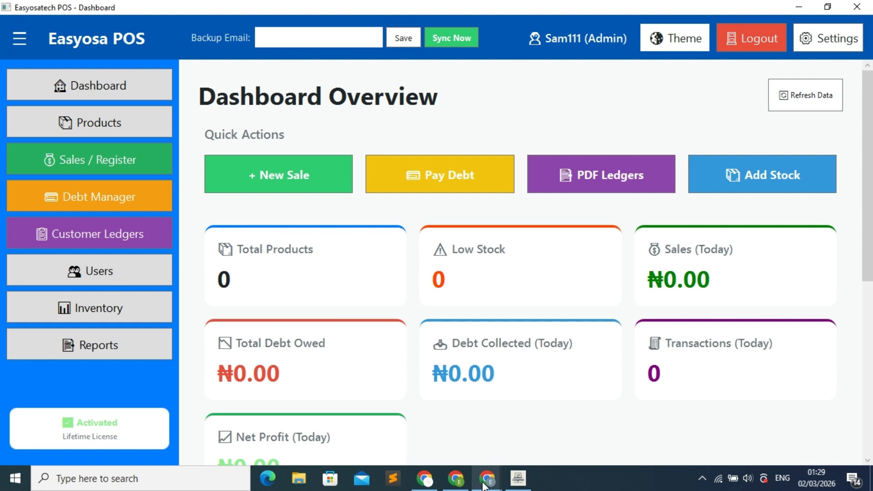
{"action": "mouse_move", "coordinate": [490, 488]}
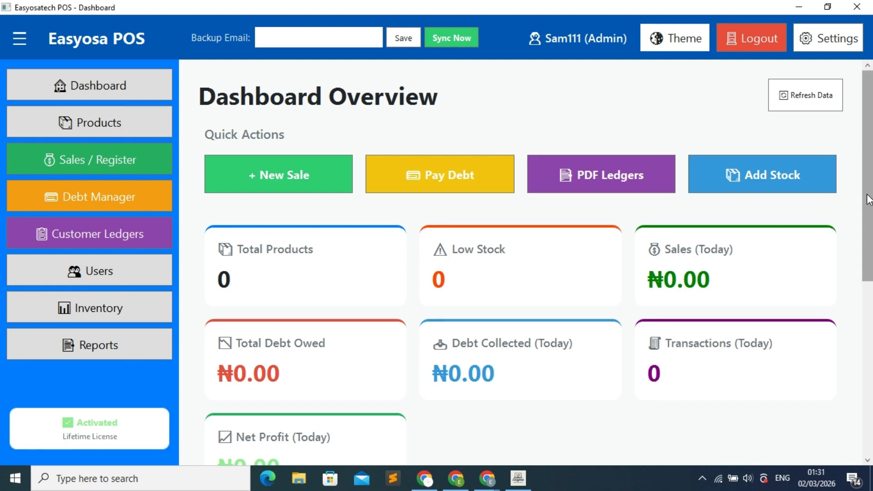
{"action": "left_click_drag", "start_coordinate": [868, 200], "coordinate": [858, 281]}
{"action": "scroll", "coordinate": [259, 182], "scroll_direction": "down", "scroll_amount": 1}
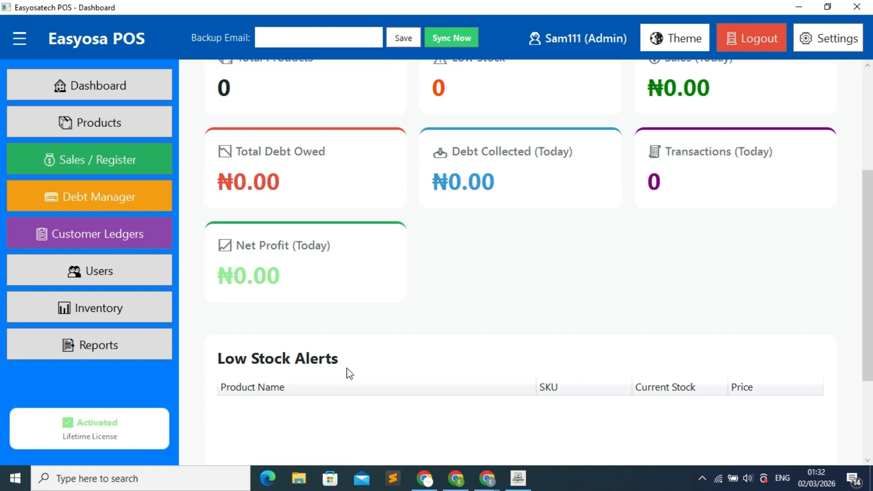
{"action": "scroll", "coordinate": [346, 337], "scroll_direction": "up", "scroll_amount": 2}
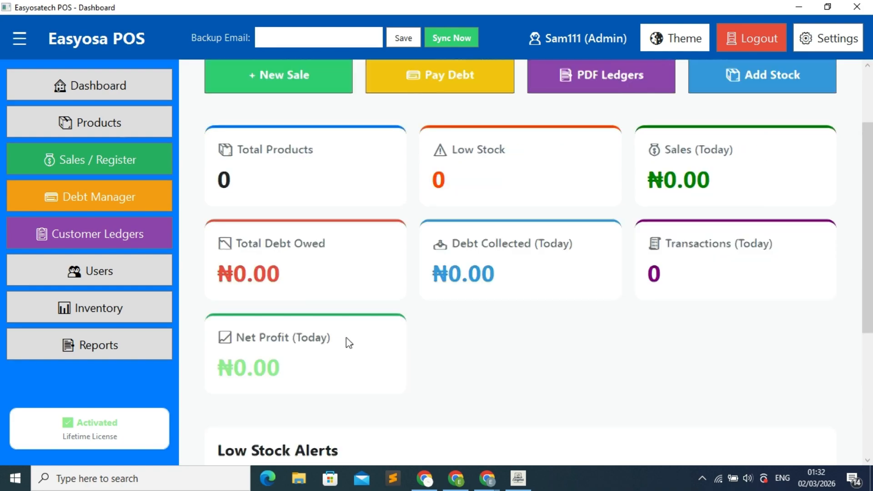
Step: Open Products Management and bring up a blank Add Product form, ready for the product name
{"action": "left_click", "coordinate": [122, 129]}
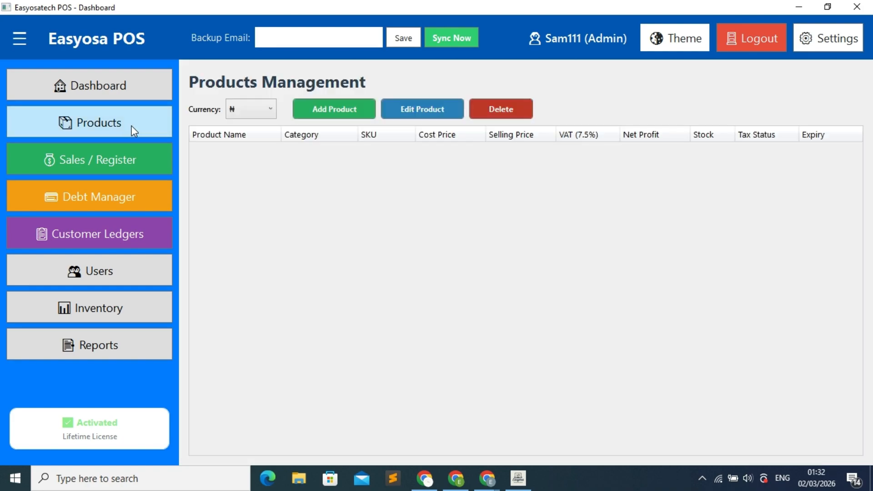
{"action": "left_click", "coordinate": [338, 112]}
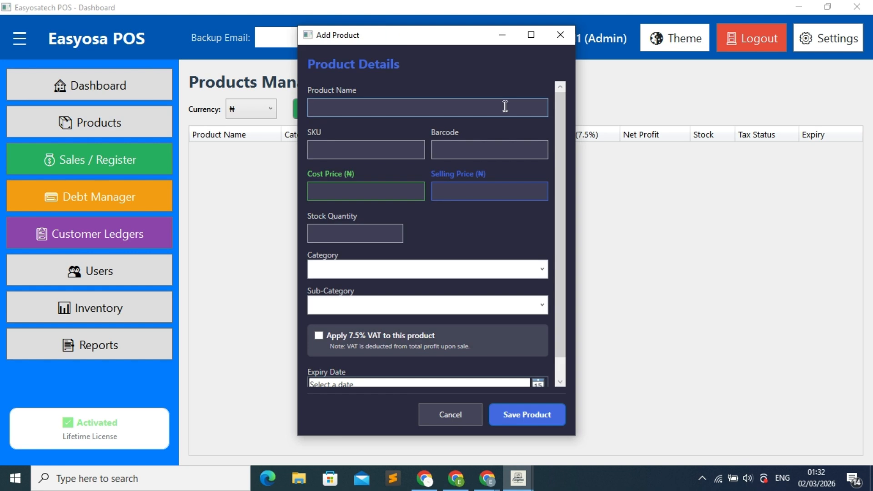
{"action": "left_click", "coordinate": [562, 35]}
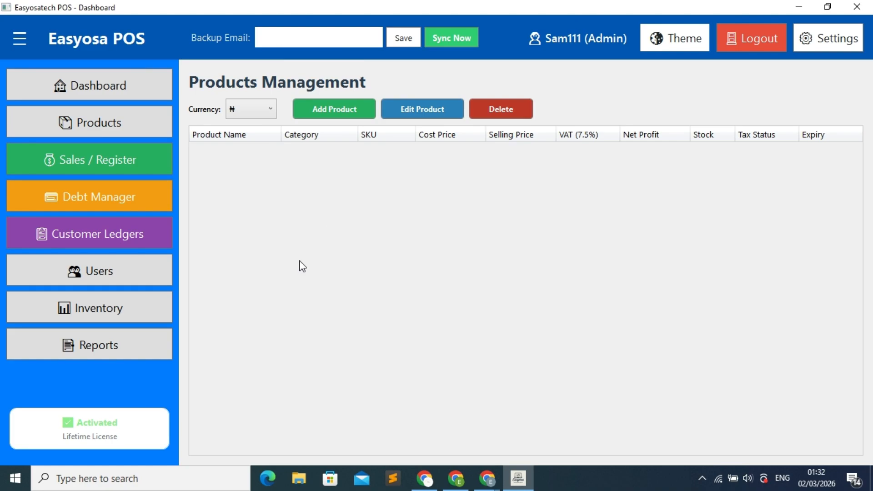
{"action": "left_click", "coordinate": [340, 116]}
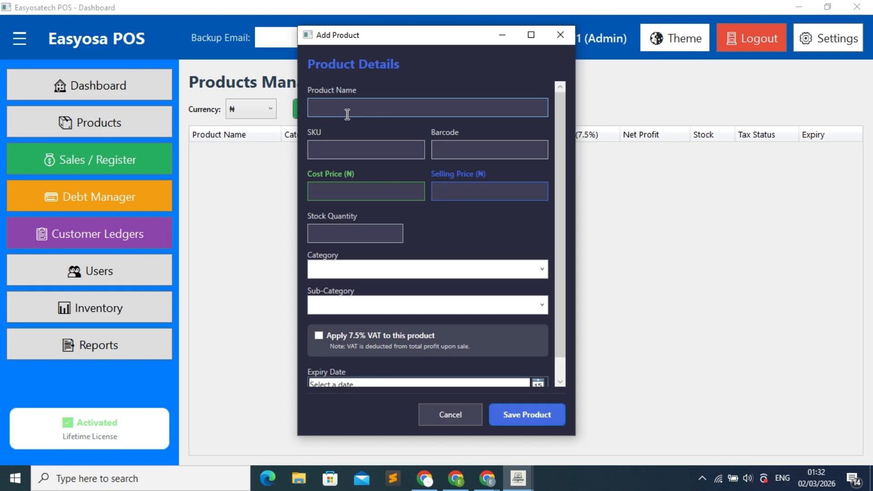
{"action": "left_click", "coordinate": [347, 112]}
Step: Enter product name Asus, SKU 1, barcode 1212e1, cost 5000 and selling price 6000
{"action": "type", "text": "Asus"}
{"action": "left_click", "coordinate": [356, 149]}
{"action": "type", "text": "1"}
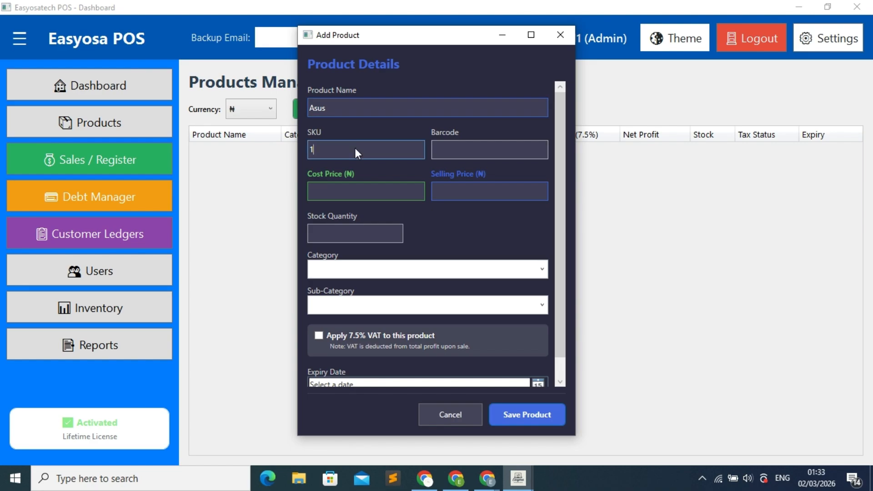
{"action": "left_click", "coordinate": [466, 153]}
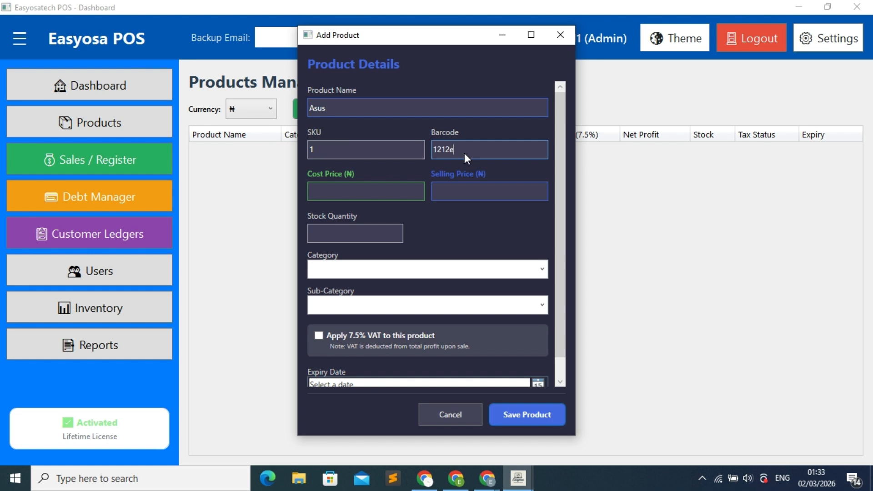
{"action": "left_click", "coordinate": [401, 194]}
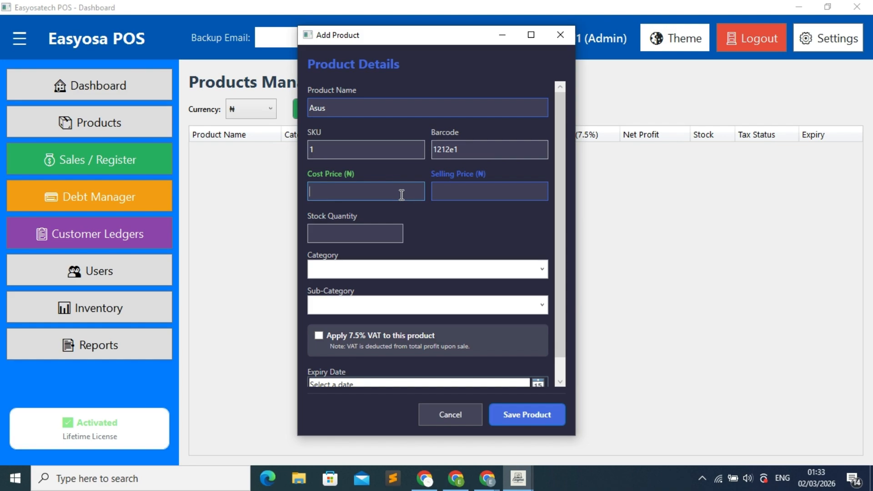
{"action": "type", "text": "5000"}
{"action": "left_click", "coordinate": [481, 191]}
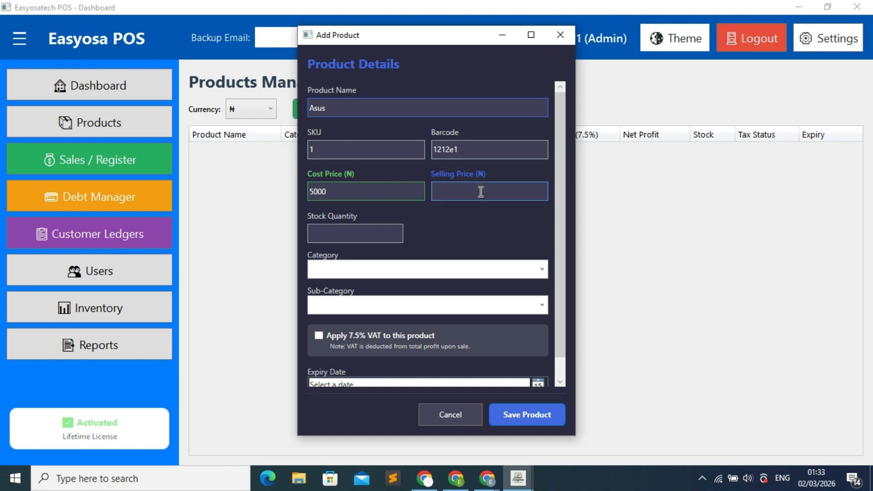
{"action": "type", "text": "6000"}
Step: Set Asus stock to 20, category Device and sub-category Laptop
{"action": "left_click", "coordinate": [365, 234]}
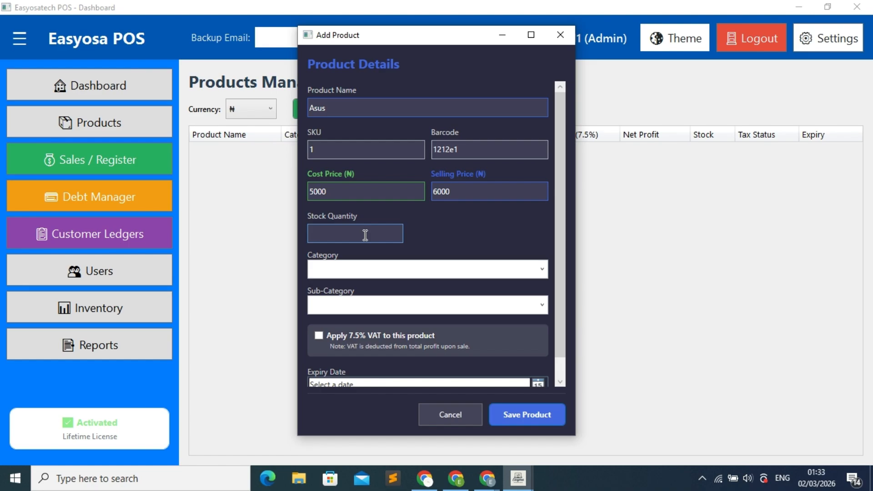
{"action": "type", "text": "20"}
{"action": "left_click", "coordinate": [375, 268]}
{"action": "left_click", "coordinate": [375, 269]}
{"action": "type", "text": "Device"}
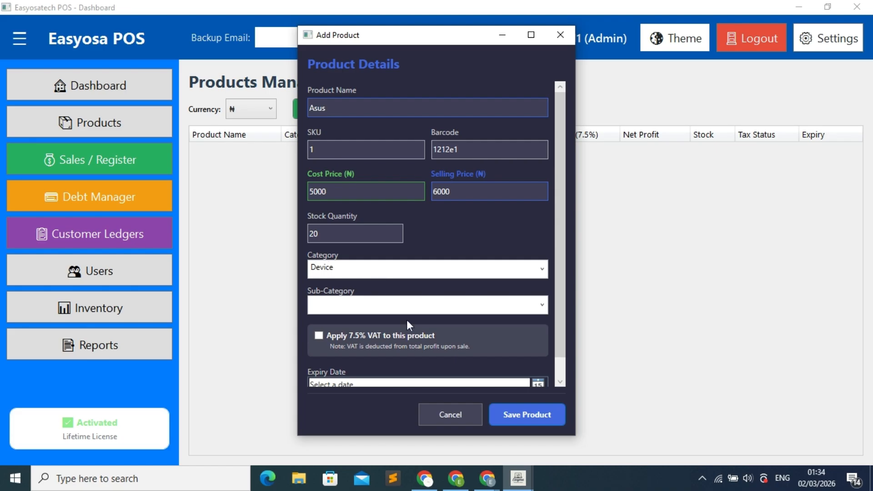
{"action": "left_click", "coordinate": [401, 307]}
{"action": "type", "text": "Laptop"}
Step: Set the Asus expiry date to 8 May 2026 and save the product
{"action": "scroll", "coordinate": [516, 366], "scroll_direction": "down", "scroll_amount": 1}
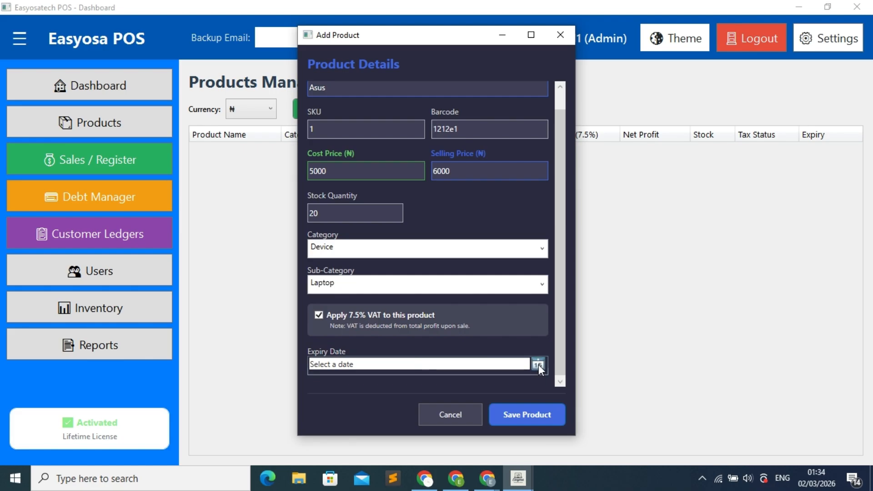
{"action": "left_click", "coordinate": [538, 365]}
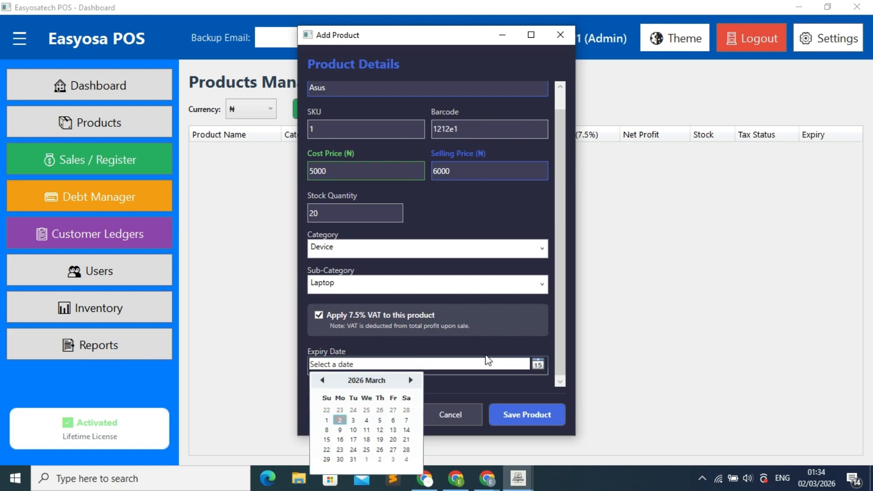
{"action": "left_click", "coordinate": [410, 382]}
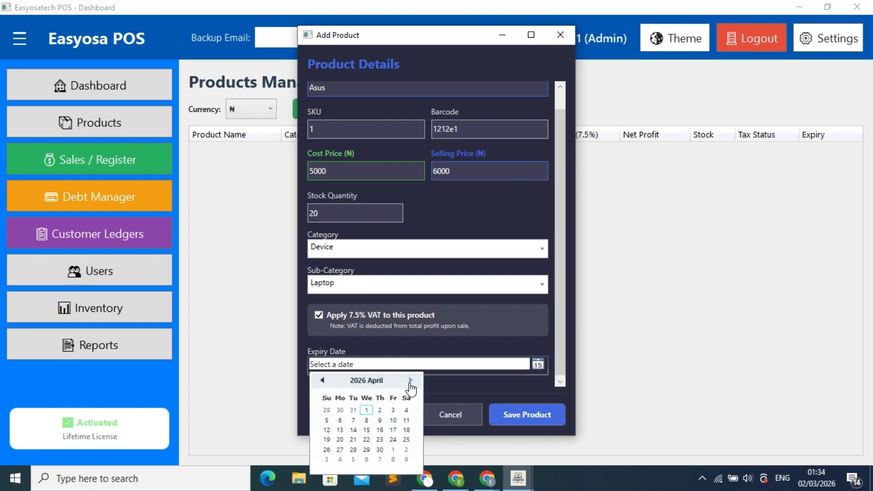
{"action": "left_click", "coordinate": [410, 381]}
{"action": "left_click", "coordinate": [391, 419]}
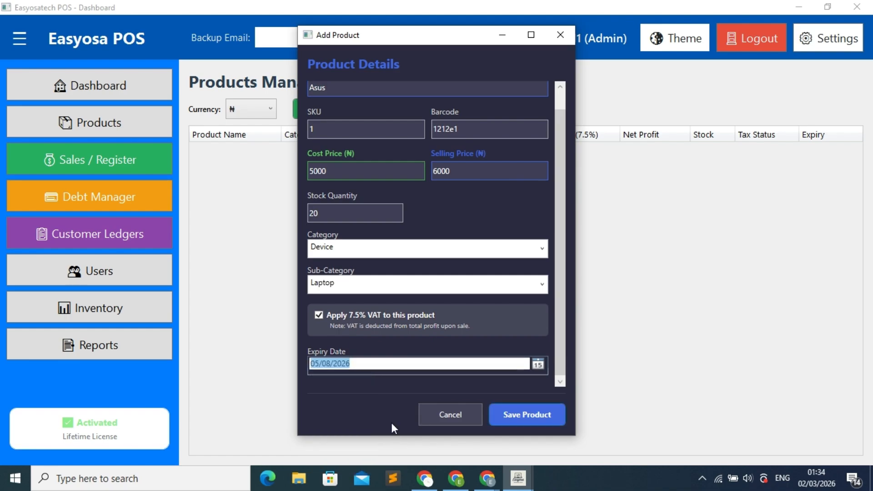
{"action": "left_click", "coordinate": [537, 419]}
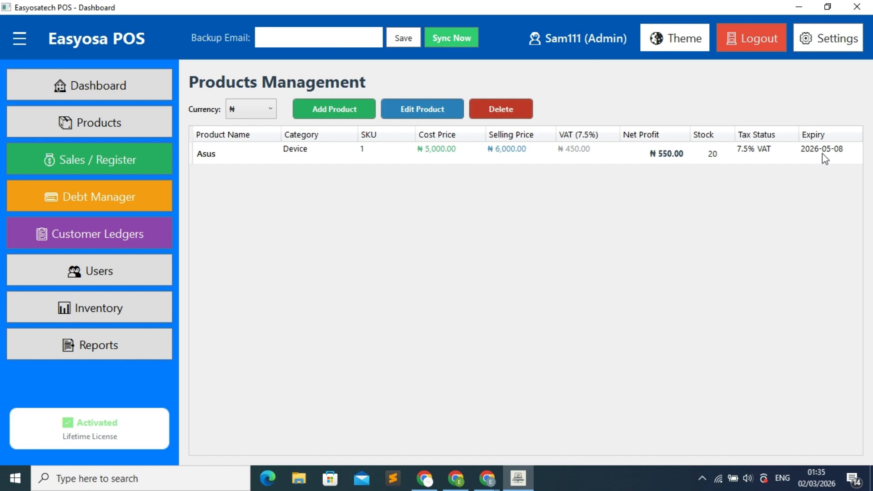
{"action": "left_click", "coordinate": [354, 113]}
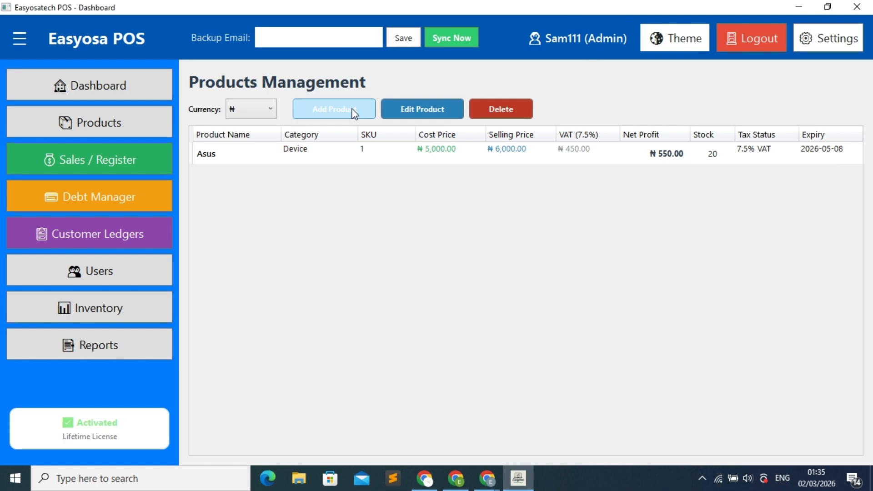
Step: Enter product name Hp, SKU 2, barcode 11w11, cost 8000 and selling price 10000
{"action": "left_click", "coordinate": [378, 106]}
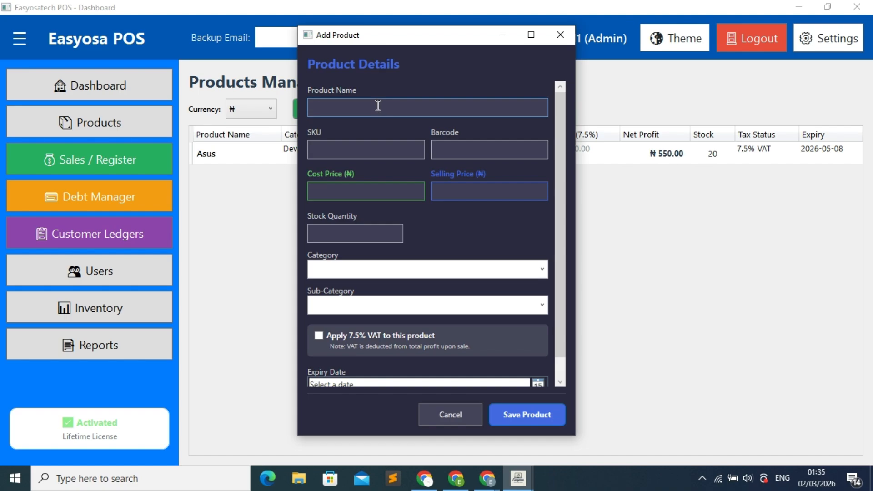
{"action": "type", "text": "Hp"}
{"action": "left_click", "coordinate": [380, 149]}
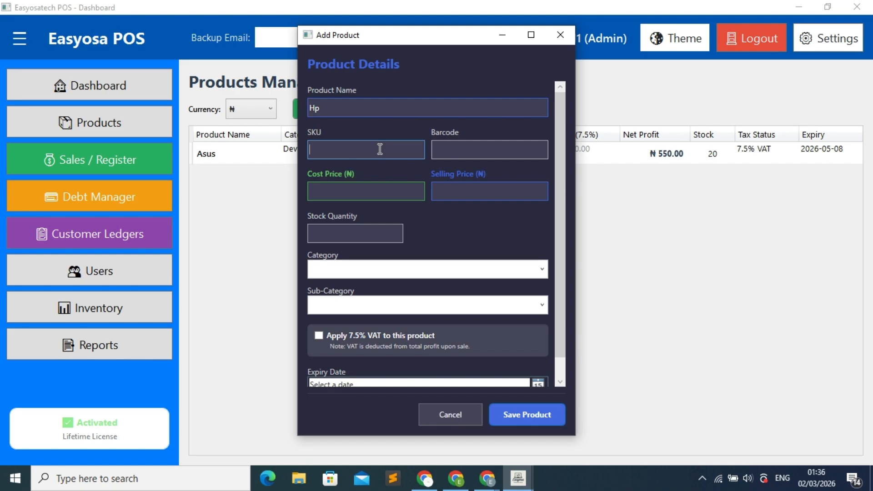
{"action": "type", "text": "2"}
{"action": "left_click", "coordinate": [466, 149]}
{"action": "type", "text": "11w11"}
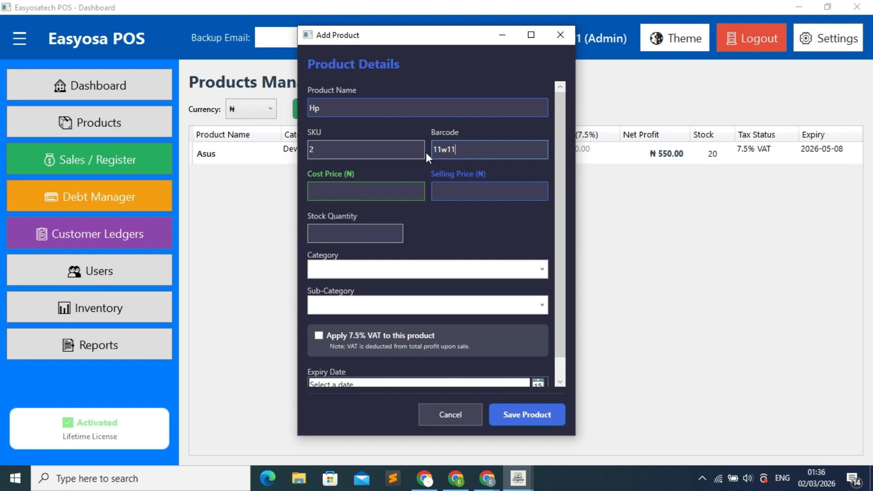
{"action": "left_click", "coordinate": [362, 191]}
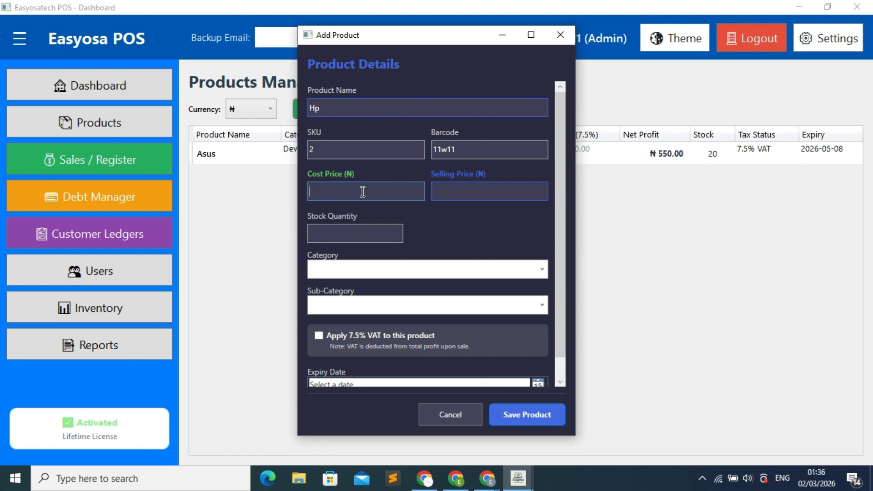
{"action": "type", "text": "8000"}
{"action": "left_click", "coordinate": [465, 191]}
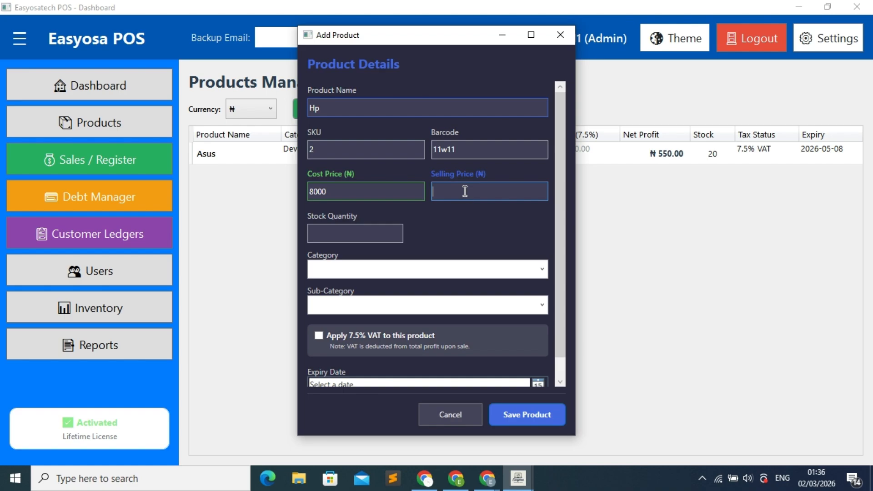
{"action": "type", "text": "10000"}
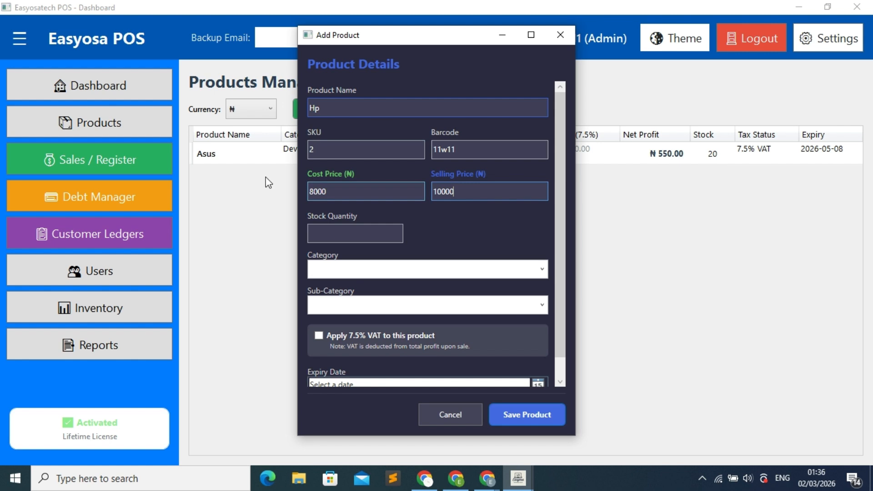
Step: Set Hp stock to 20, category Device and sub-category Laptop
{"action": "left_click", "coordinate": [339, 231]}
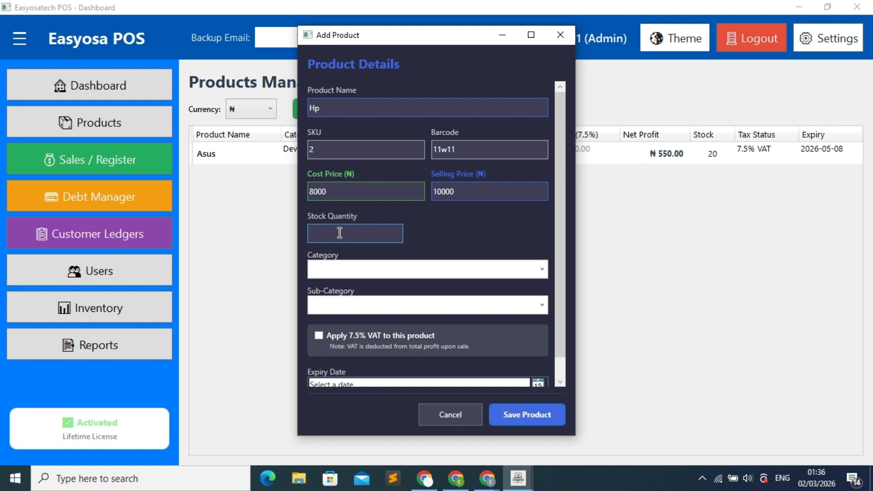
{"action": "type", "text": "20"}
{"action": "left_click", "coordinate": [358, 271]}
{"action": "type", "text": "Device"}
{"action": "left_click", "coordinate": [367, 303]}
{"action": "type", "text": "Laptop"}
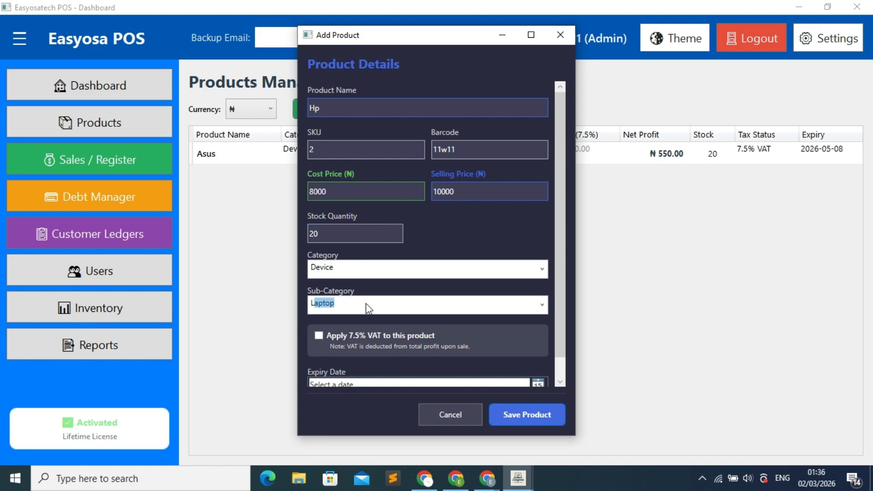
{"action": "left_click", "coordinate": [366, 310]}
Step: Set the Hp expiry date to 15 May 2026, save it, and go to the Sales Terminal
{"action": "left_click", "coordinate": [562, 382]}
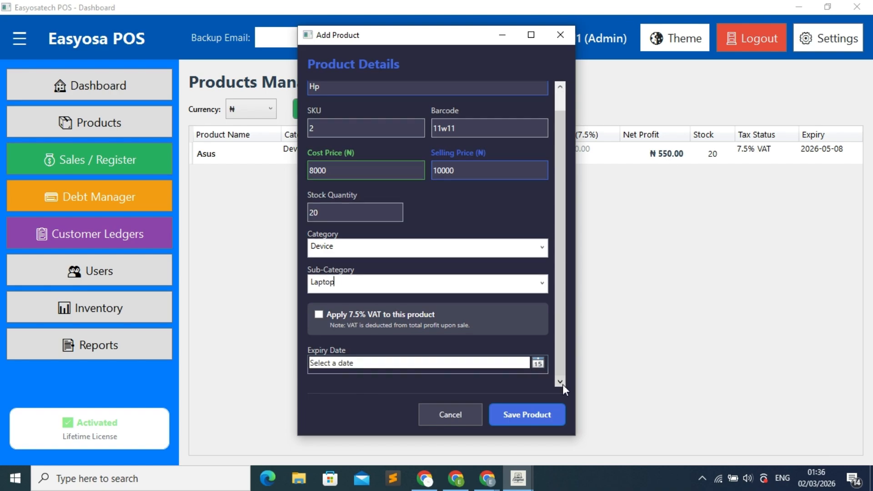
{"action": "left_click", "coordinate": [537, 364]}
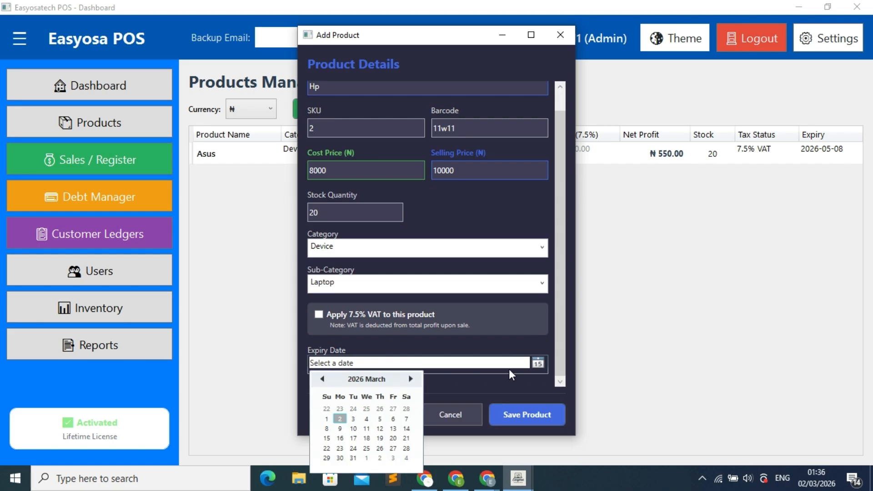
{"action": "left_click", "coordinate": [414, 384]}
{"action": "left_click", "coordinate": [414, 384]}
{"action": "left_click", "coordinate": [390, 428]}
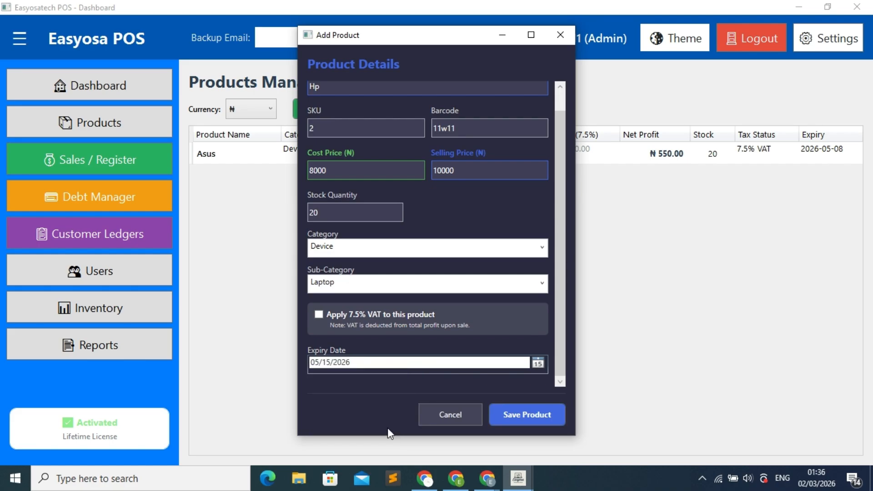
{"action": "left_click", "coordinate": [529, 415]}
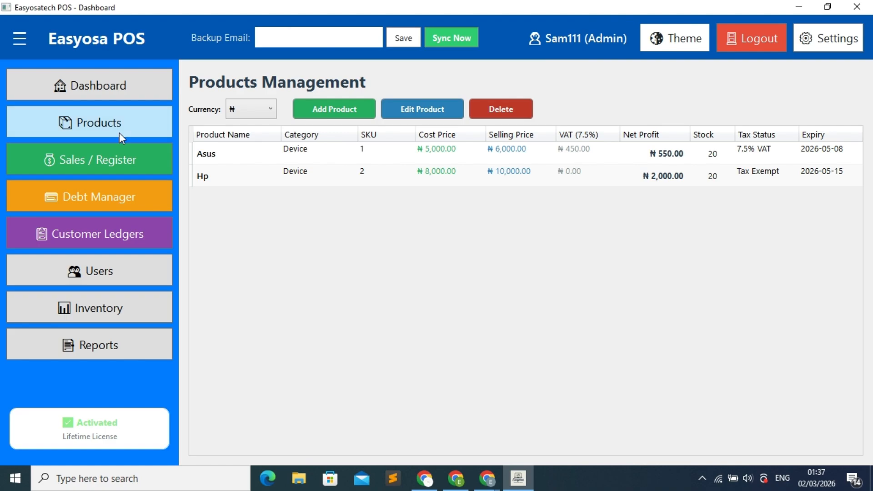
{"action": "left_click", "coordinate": [119, 157]}
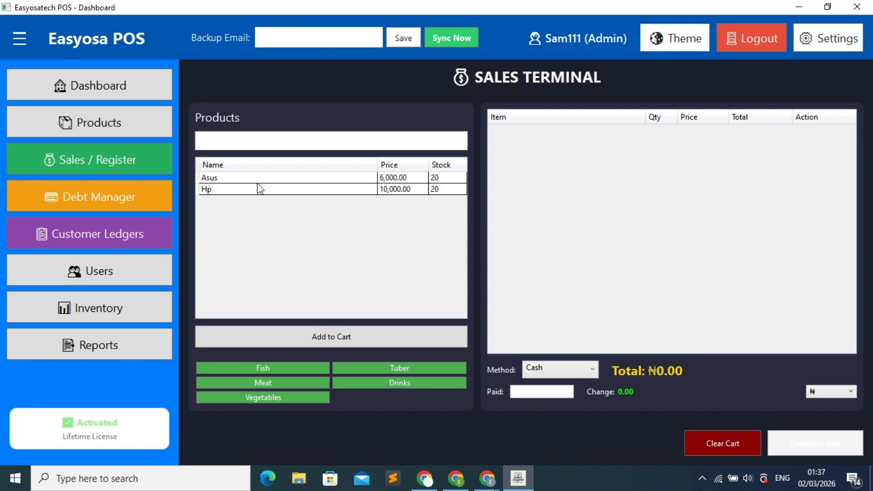
Step: Add one Hp from the product list to the cart, totalling ₦10,000.00
{"action": "left_click", "coordinate": [264, 143]}
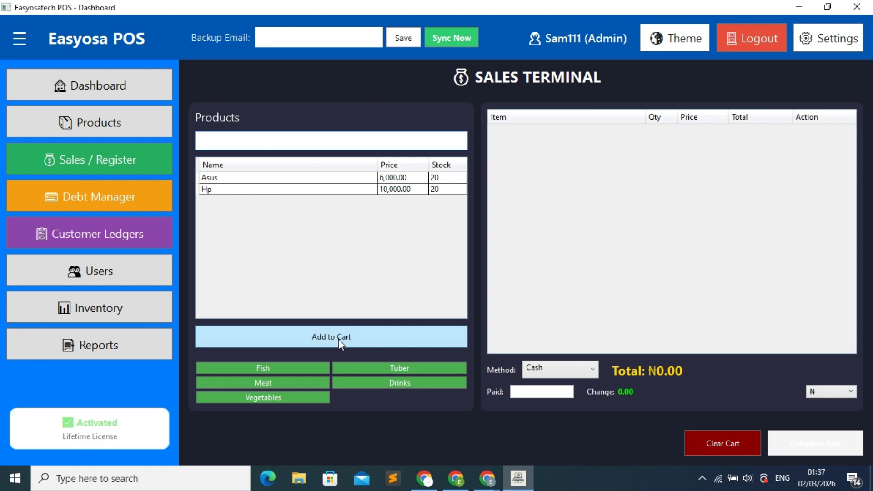
{"action": "left_click", "coordinate": [353, 190]}
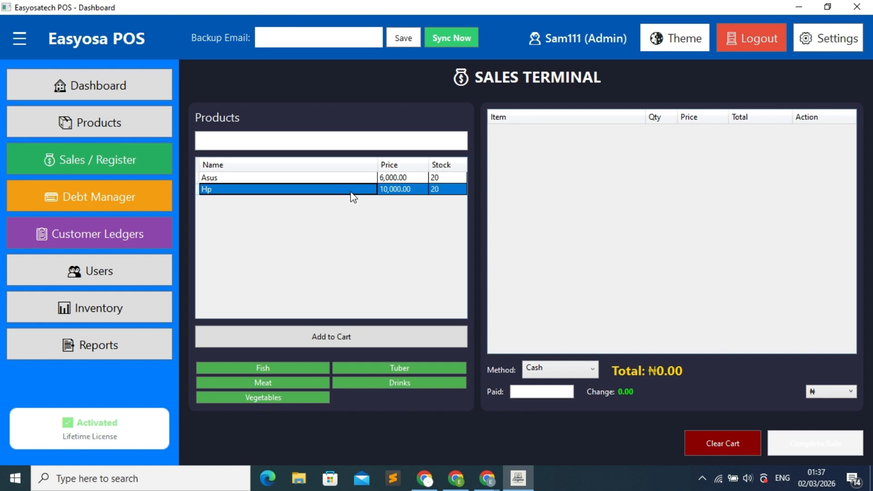
{"action": "left_click", "coordinate": [343, 340]}
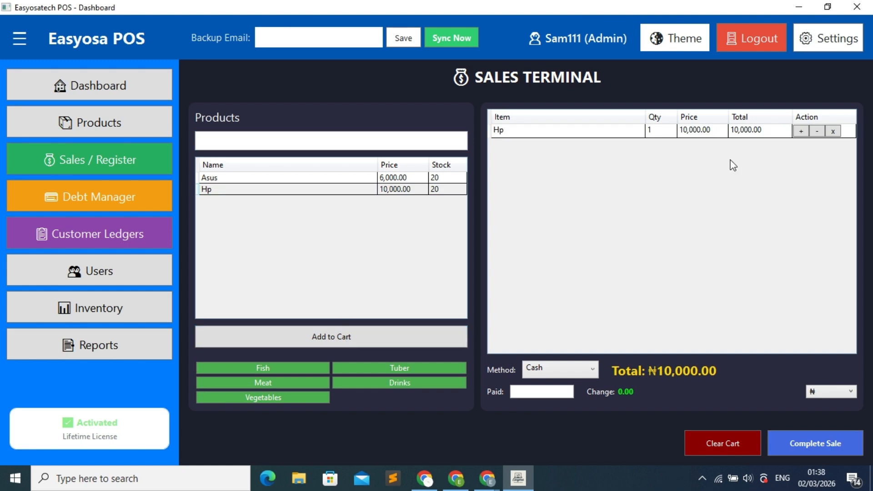
{"action": "left_click", "coordinate": [661, 129]}
{"action": "left_click", "coordinate": [662, 127]}
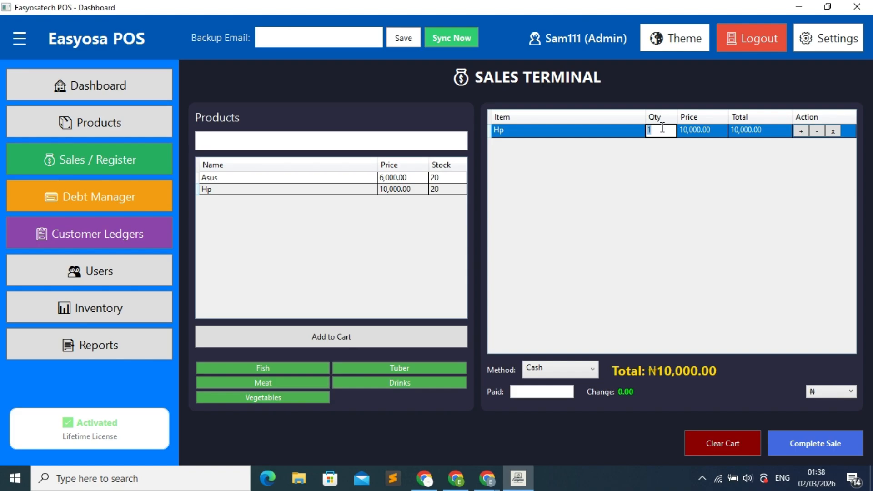
{"action": "left_click", "coordinate": [661, 129]}
Step: Change the Hp cart quantity to 3, bringing the total to ₦30,000.00
{"action": "type", "text": "5"}
{"action": "key", "text": "BackSpace"}
{"action": "type", "text": "3"}
{"action": "key", "text": "Return"}
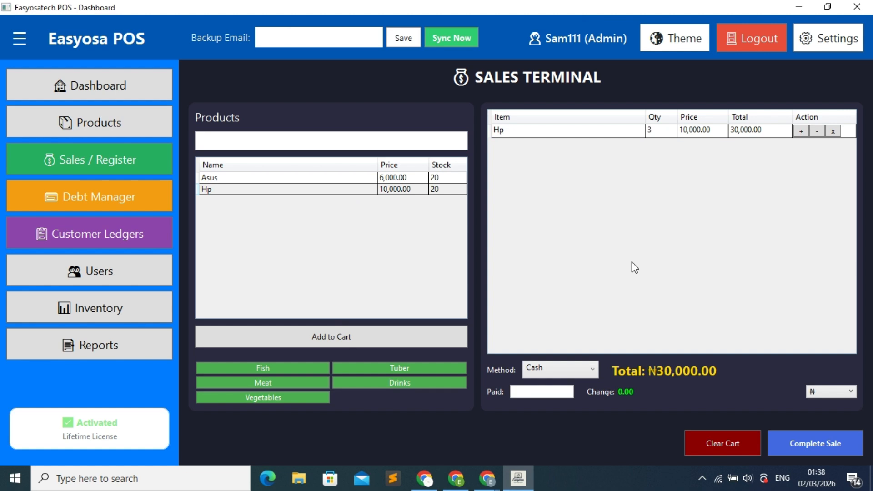
{"action": "left_click", "coordinate": [594, 369]}
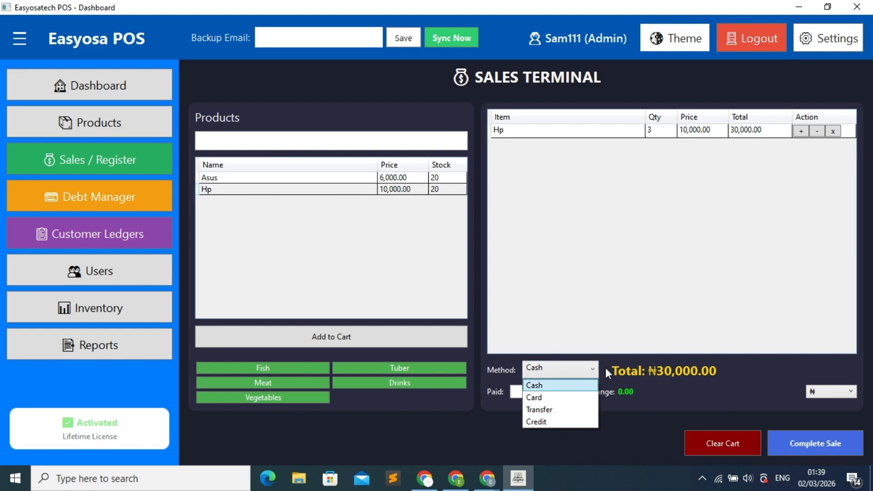
Step: Keep Cash as the payment method and enter 30000 as the amount paid
{"action": "left_click", "coordinate": [549, 385]}
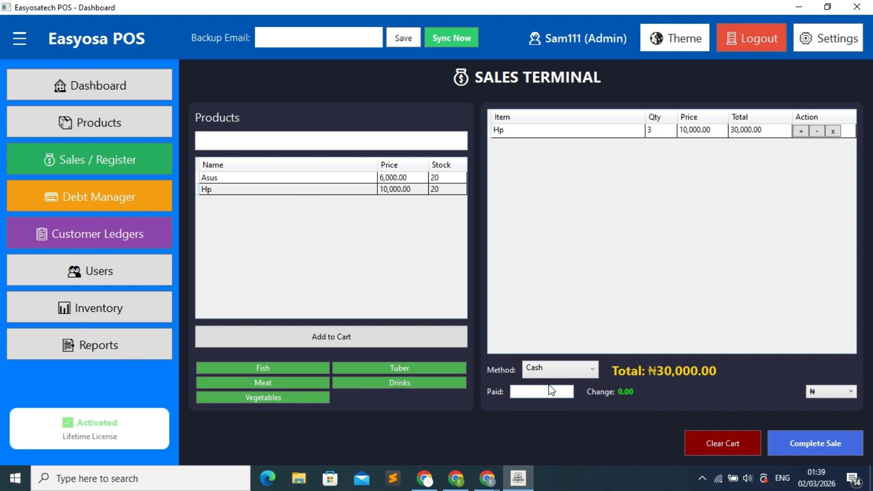
{"action": "left_click", "coordinate": [544, 392]}
{"action": "type", "text": "31"}
{"action": "type", "text": "000"}
{"action": "key", "text": "BackSpace"}
{"action": "key", "text": "BackSpace"}
{"action": "key", "text": "BackSpace"}
{"action": "key", "text": "BackSpace"}
Step: Complete the sale and answer No to tracking it for a known customer
{"action": "left_click", "coordinate": [803, 443]}
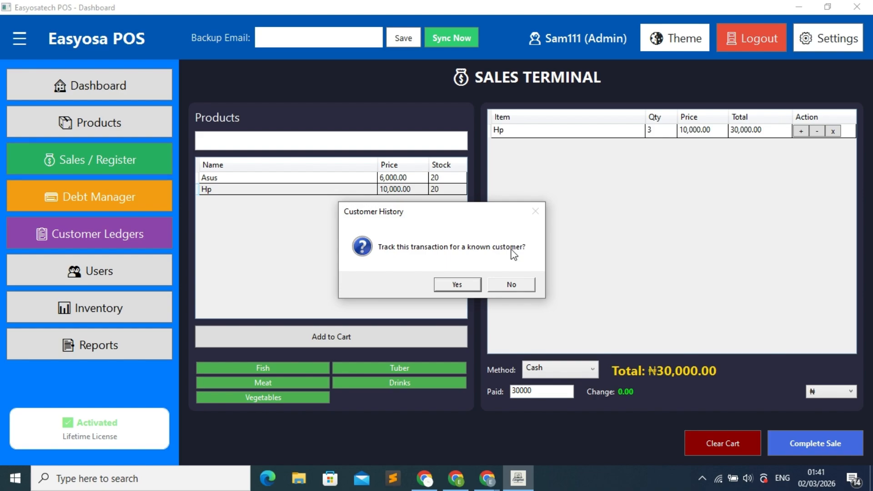
{"action": "left_click", "coordinate": [511, 285]}
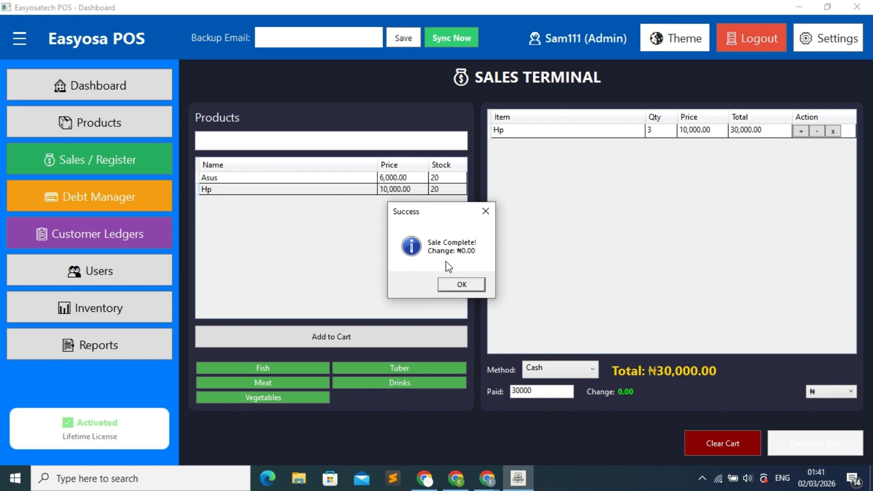
Step: Dismiss the sale confirmation and check the dashboard: ₦30,000.00 sales, 1 transaction, ₦6,000.00 net profit
{"action": "left_click", "coordinate": [474, 286]}
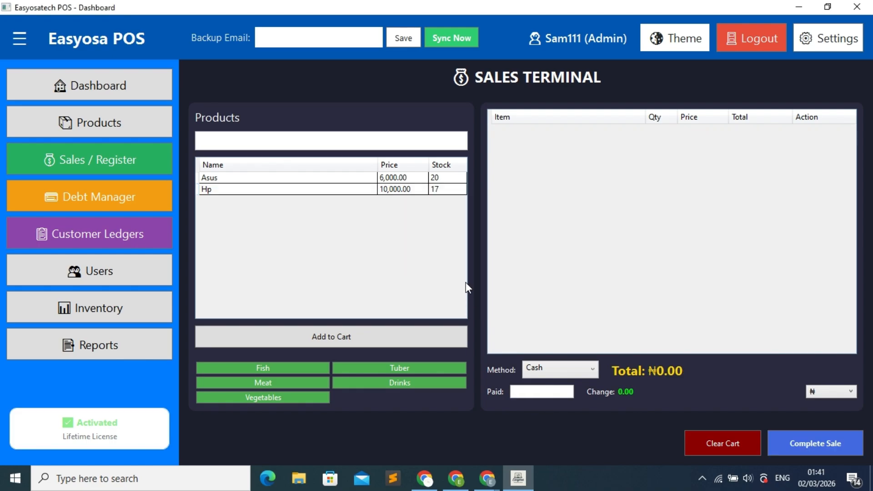
{"action": "left_click", "coordinate": [130, 88]}
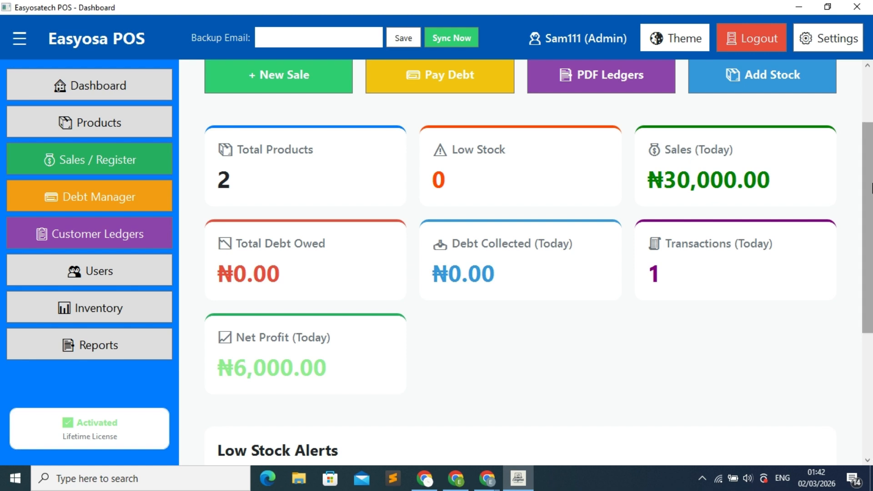
{"action": "left_click_drag", "start_coordinate": [870, 188], "coordinate": [869, 237]}
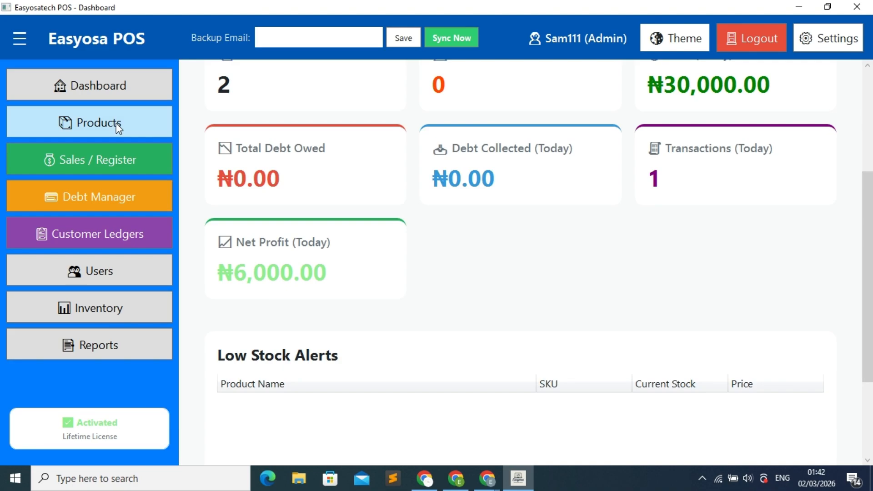
Step: Add Hp to the cart at quantity 2 for ₦20,000.00 and enter 20000 as paid
{"action": "left_click", "coordinate": [105, 160]}
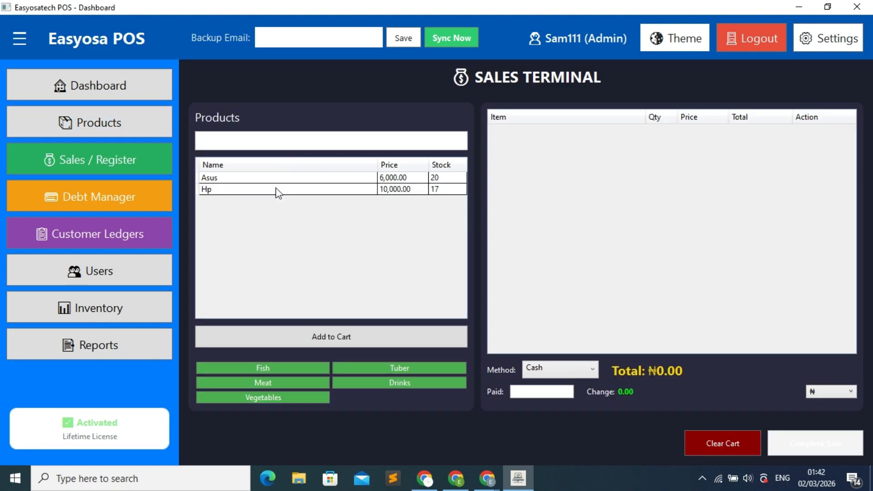
{"action": "left_click", "coordinate": [288, 190]}
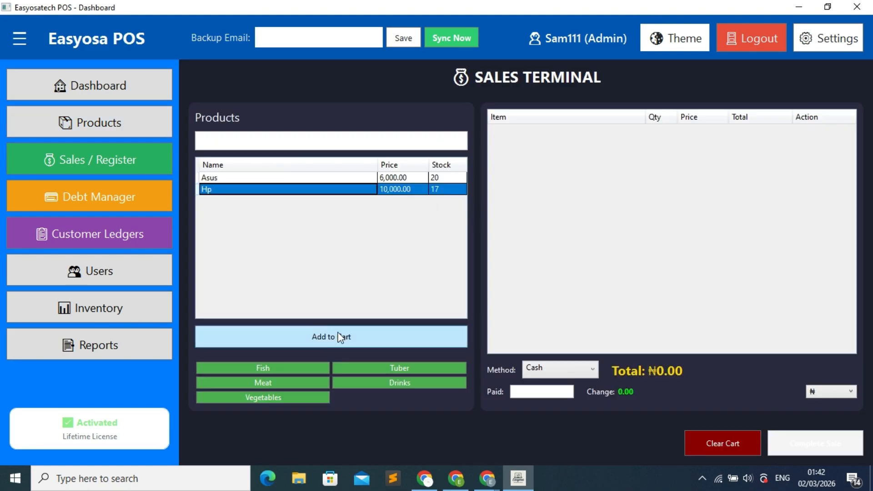
{"action": "left_click", "coordinate": [340, 337]}
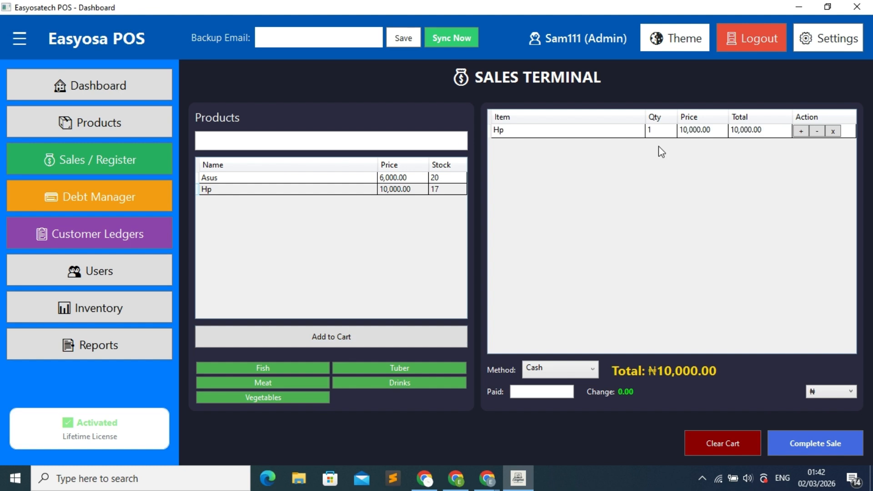
{"action": "left_click", "coordinate": [659, 132]}
{"action": "left_click", "coordinate": [659, 130]}
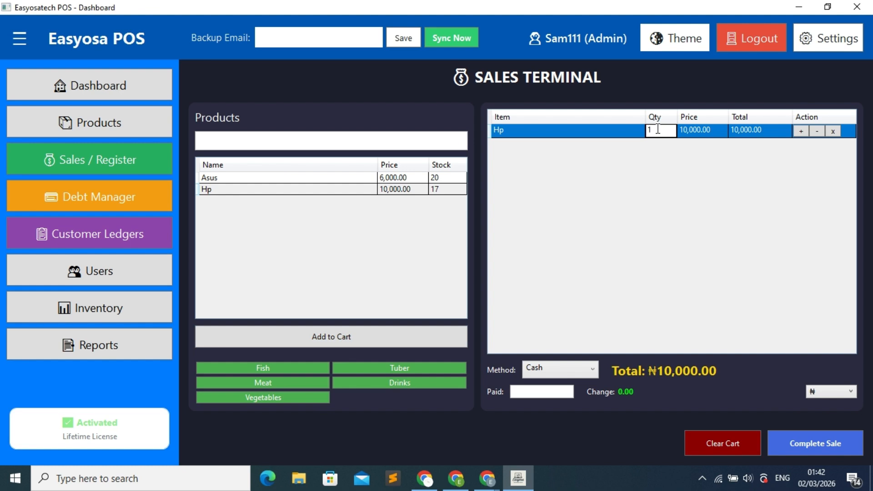
{"action": "key", "text": "BackSpace"}
{"action": "type", "text": "2"}
{"action": "key", "text": "Return"}
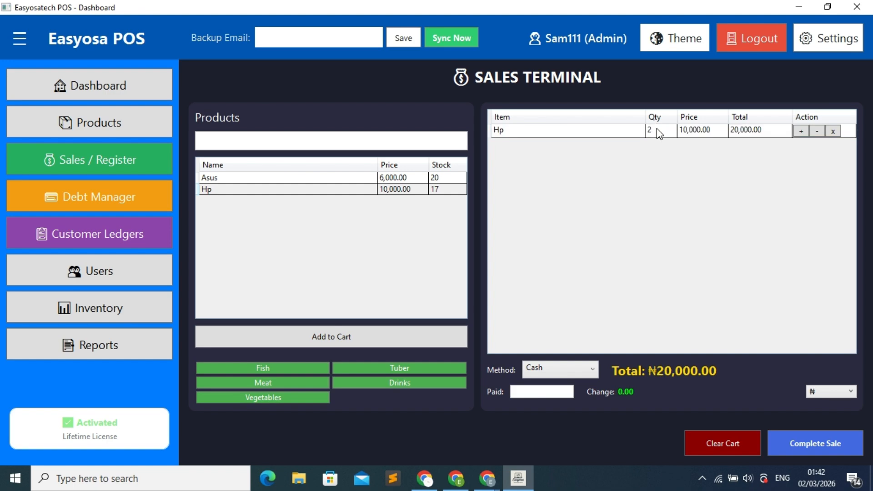
{"action": "left_click", "coordinate": [539, 392]}
Step: Finish the two-Hp sale for a new walk-in customer, entering their name and saving them to the CRM
{"action": "left_click", "coordinate": [814, 445]}
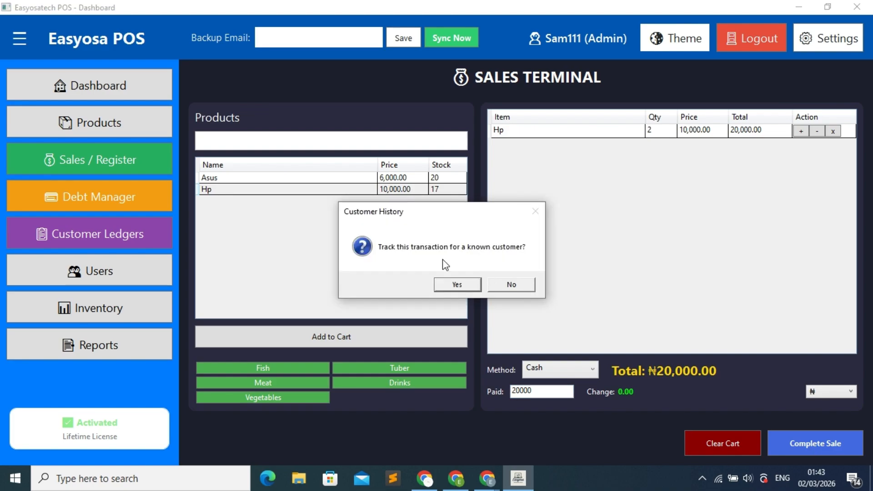
{"action": "left_click", "coordinate": [466, 282]}
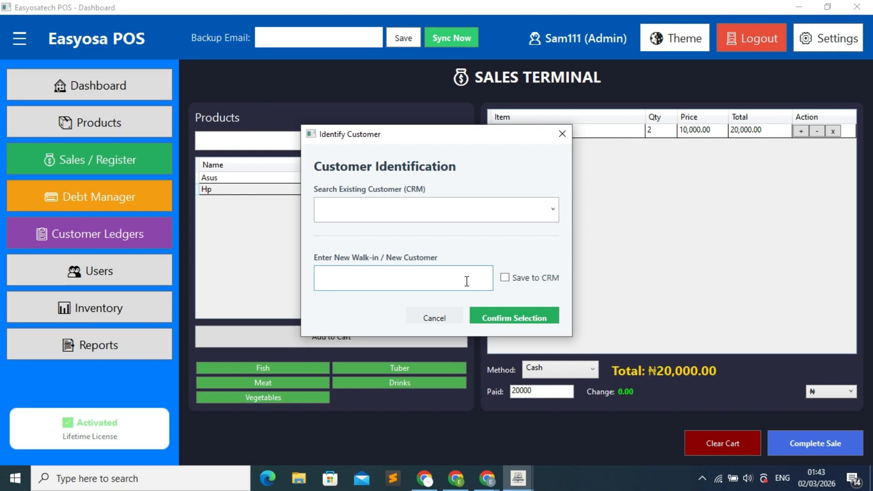
{"action": "type", "text": "Sam"}
{"action": "left_click", "coordinate": [505, 278]}
{"action": "left_click", "coordinate": [520, 318]}
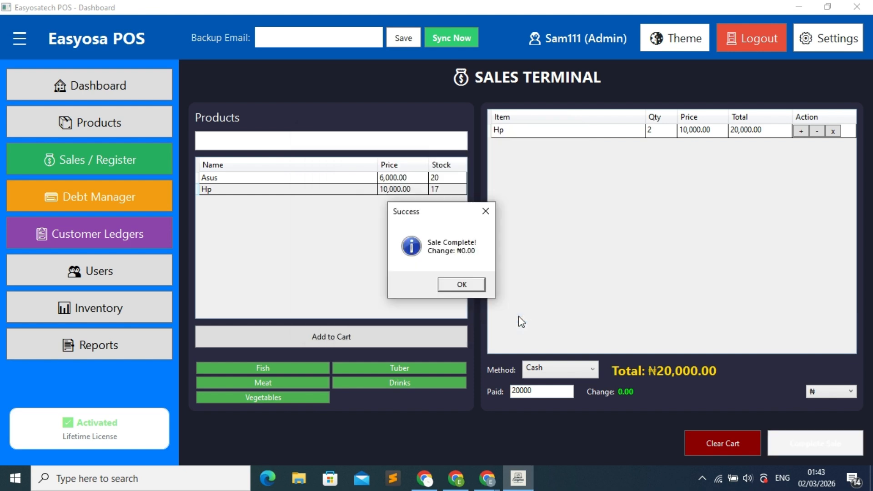
{"action": "left_click", "coordinate": [454, 285]}
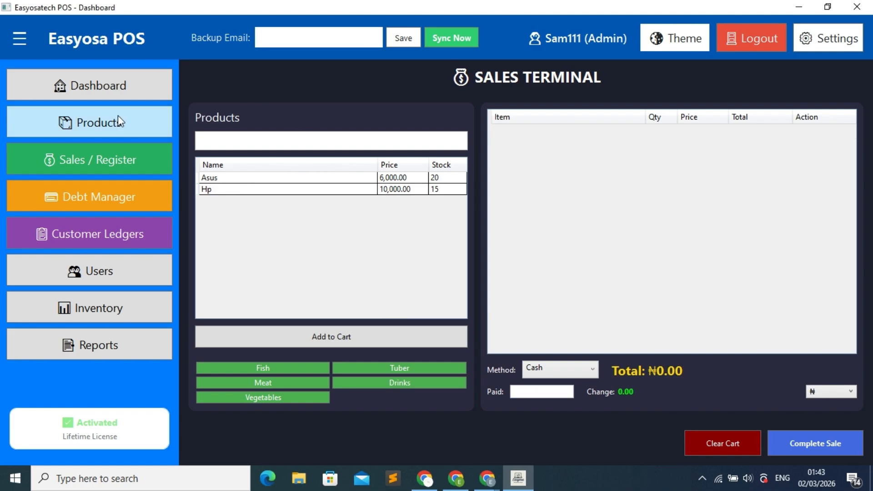
Step: Check the dashboard: ₦50,000.00 sales, two transactions, ₦10,000.00 net profit, and Hp flagged at 15 in Low Stock Alerts
{"action": "left_click", "coordinate": [124, 92]}
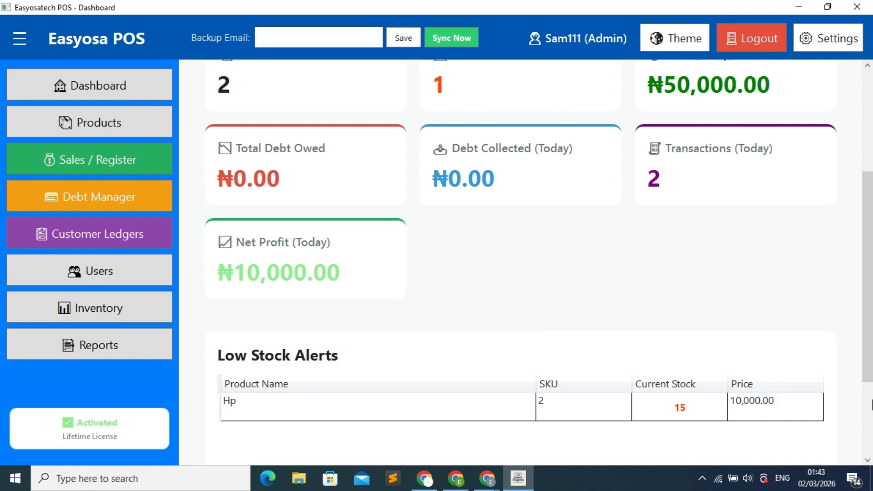
{"action": "left_click_drag", "start_coordinate": [867, 334], "coordinate": [828, 272]}
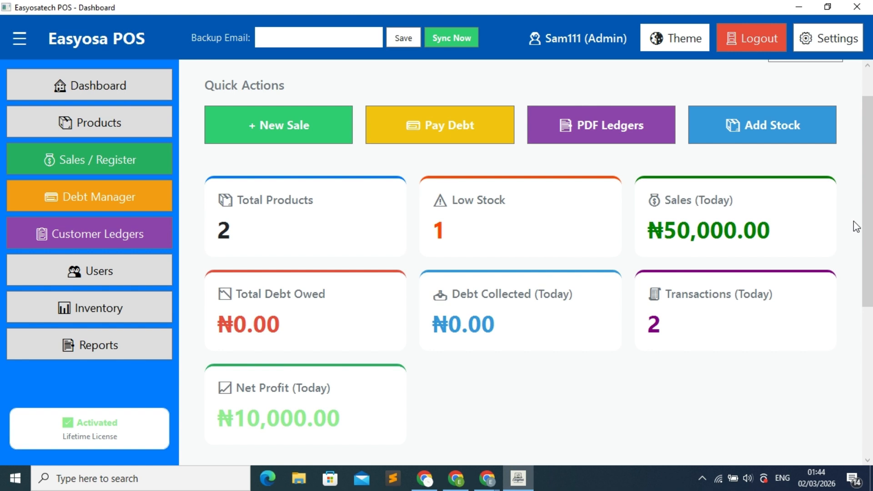
{"action": "scroll", "coordinate": [856, 226], "scroll_direction": "down", "scroll_amount": 2}
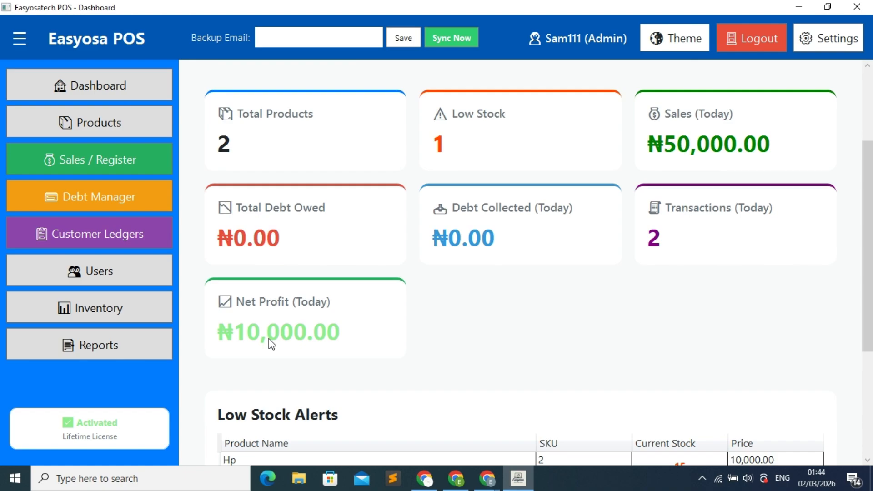
{"action": "left_click_drag", "start_coordinate": [869, 252], "coordinate": [866, 333]}
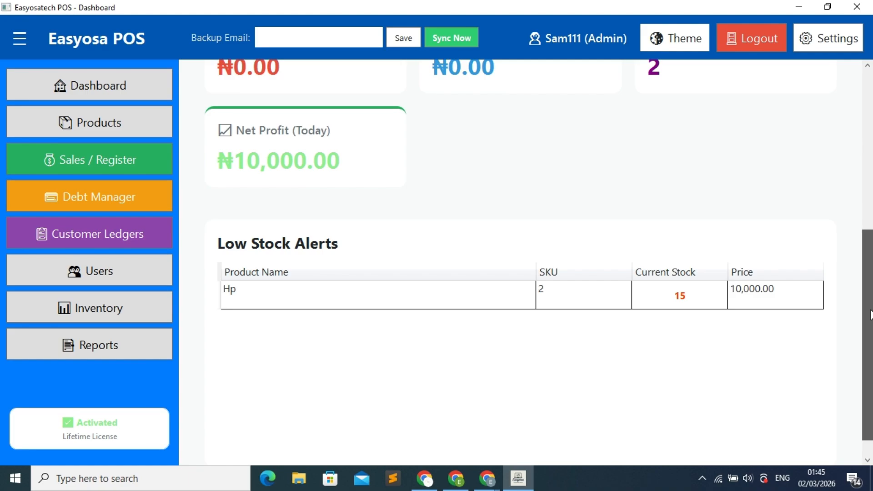
Step: Check cost prices, selling prices and stock in Products Management, then reselect Hp on the Sales Terminal
{"action": "left_click_drag", "start_coordinate": [869, 314], "coordinate": [218, 97]}
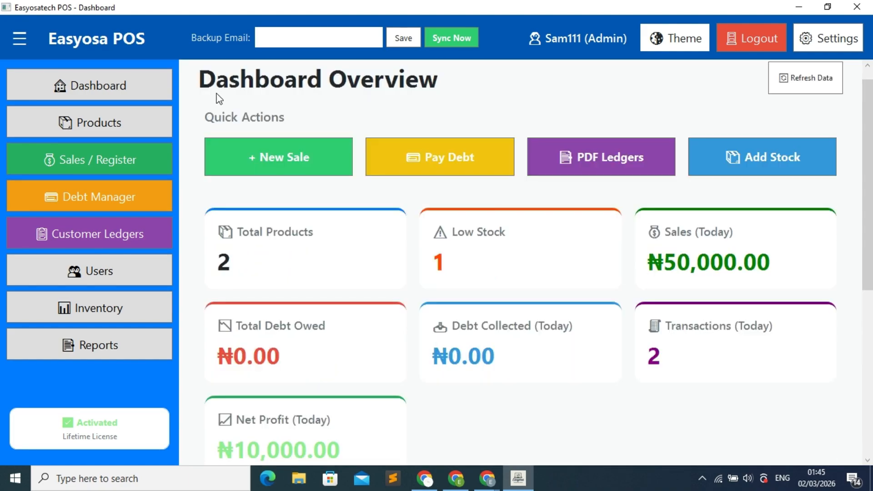
{"action": "left_click", "coordinate": [124, 162]}
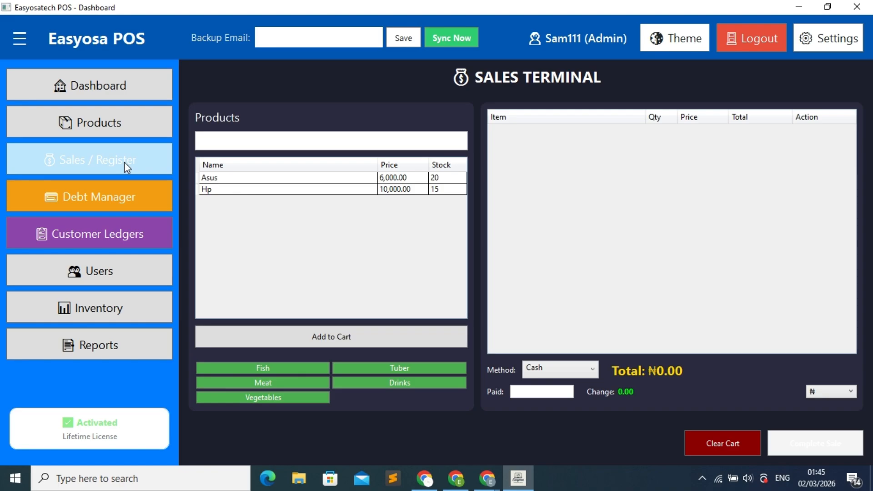
{"action": "left_click", "coordinate": [238, 190]}
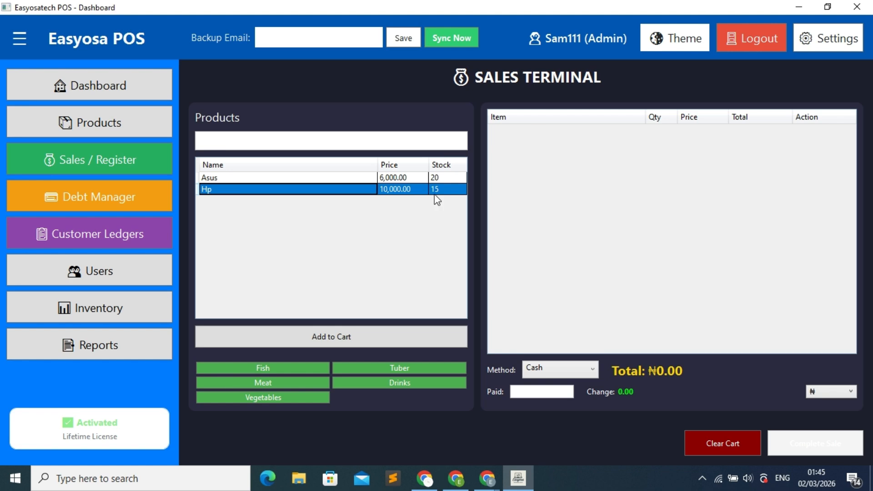
{"action": "left_click", "coordinate": [92, 129]}
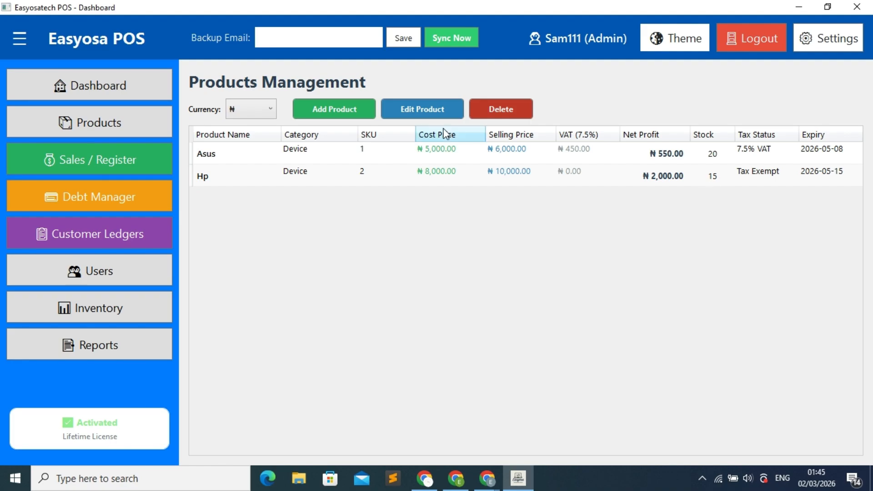
{"action": "left_click", "coordinate": [93, 169]}
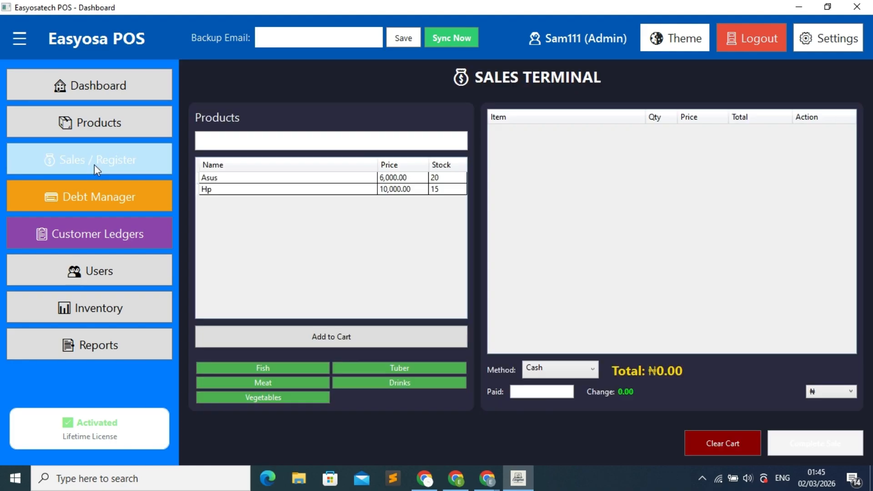
{"action": "left_click", "coordinate": [360, 190]}
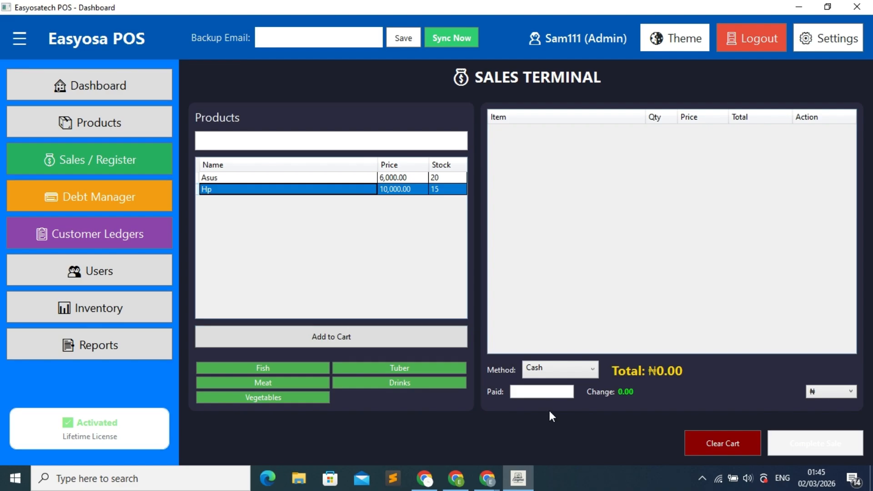
Step: Put one Hp in the cart so the total reads ₦10,000.00
{"action": "left_click", "coordinate": [321, 341]}
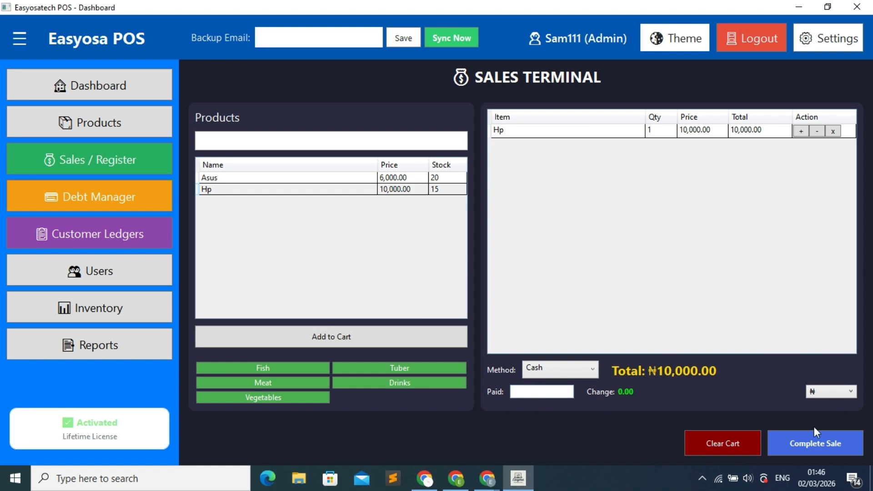
Step: Sell the Hp on credit to a new walk-in customer saved to the CRM, recording ₦10,000.00 debt
{"action": "left_click", "coordinate": [820, 445]}
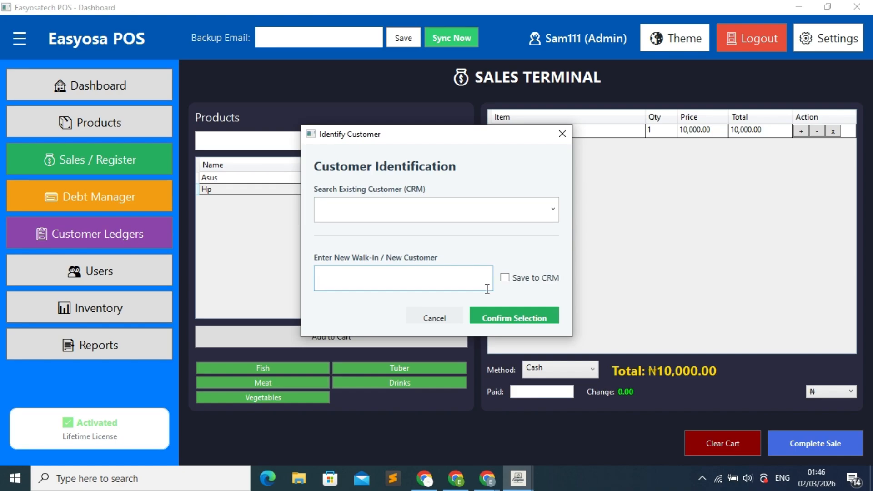
{"action": "type", "text": "Akeem"}
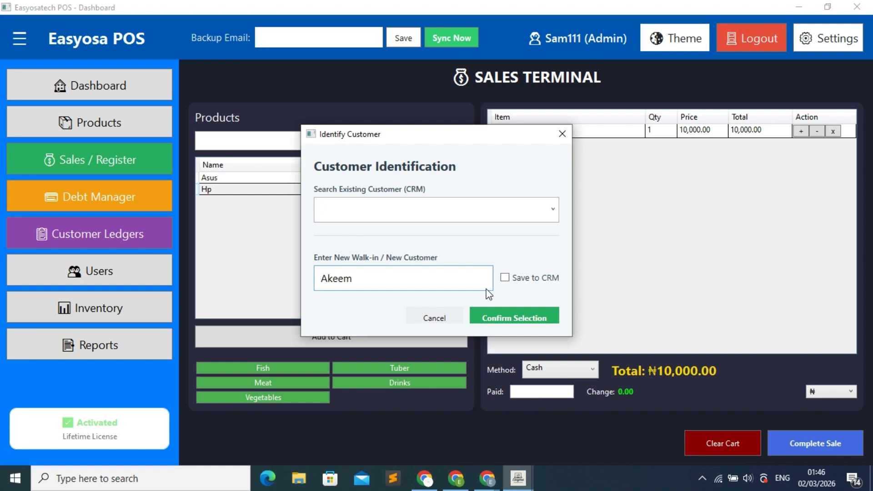
{"action": "left_click", "coordinate": [508, 279]}
{"action": "left_click", "coordinate": [510, 321]}
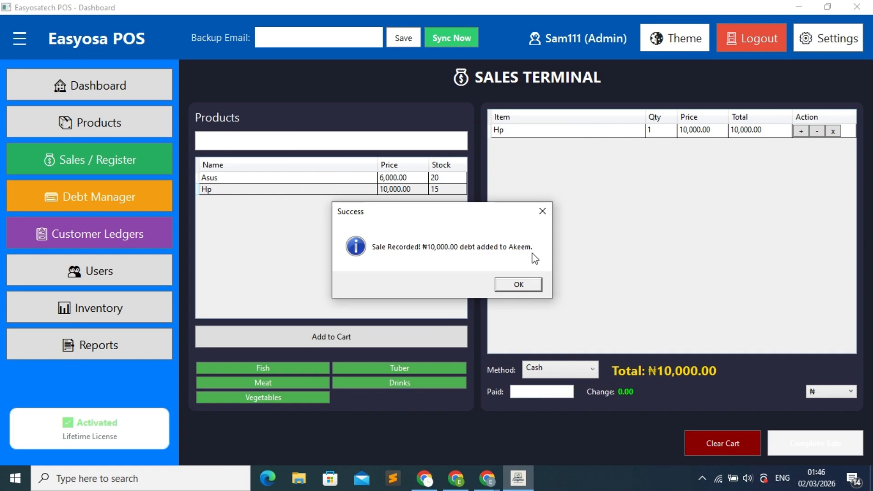
{"action": "left_click", "coordinate": [536, 295]}
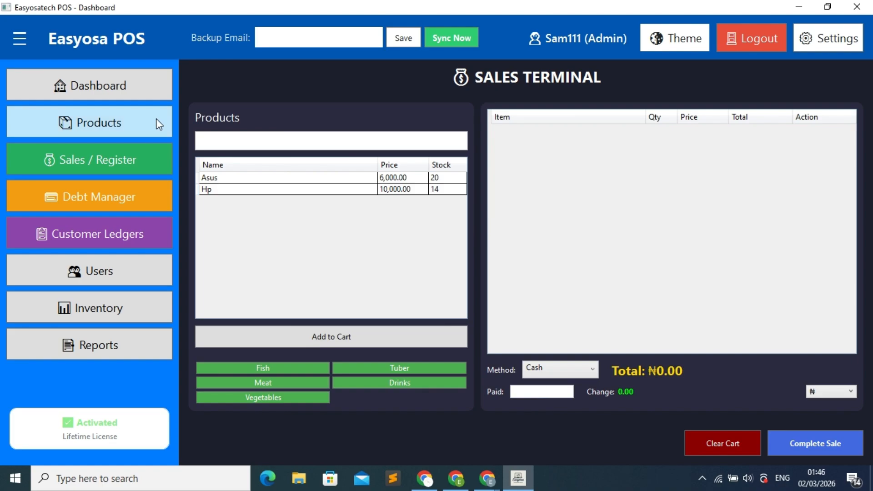
Step: Check the dashboard: ₦60,000.00 sales over 3 transactions, ₦10,000.00 debt owed, ₦12,000.00 net profit
{"action": "left_click", "coordinate": [121, 95]}
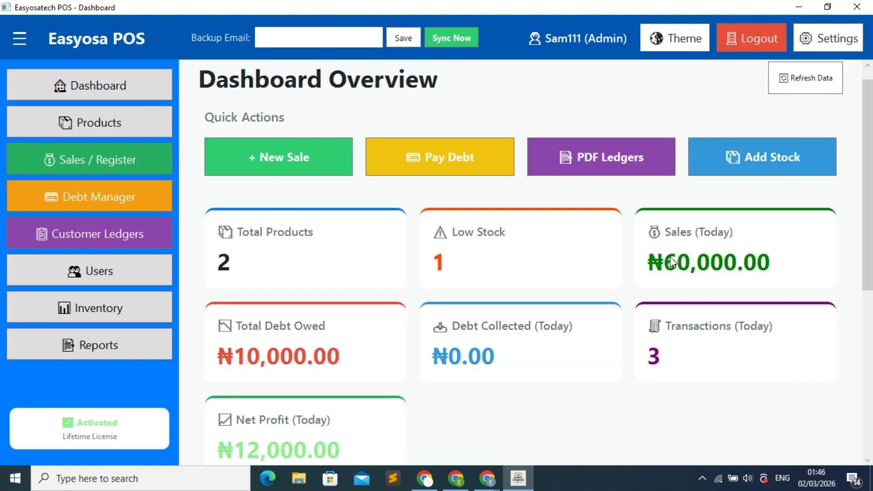
{"action": "scroll", "coordinate": [741, 271], "scroll_direction": "down", "scroll_amount": 1}
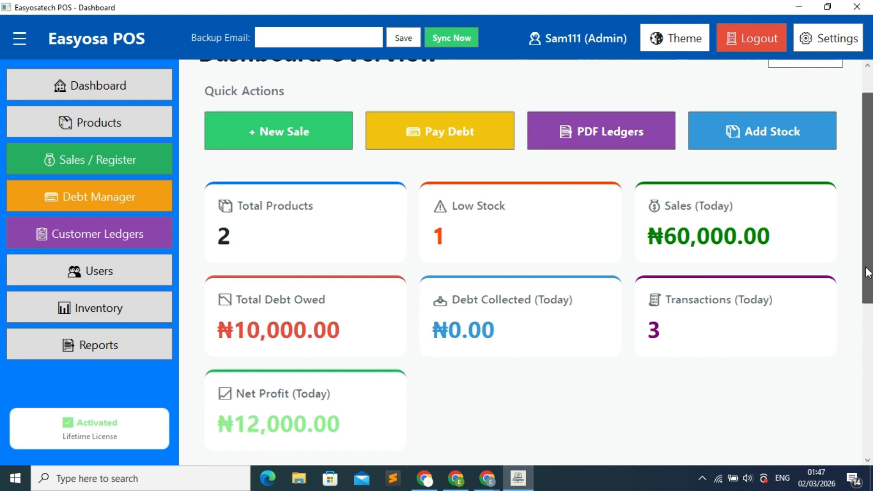
{"action": "scroll", "coordinate": [721, 287], "scroll_direction": "down", "scroll_amount": 3}
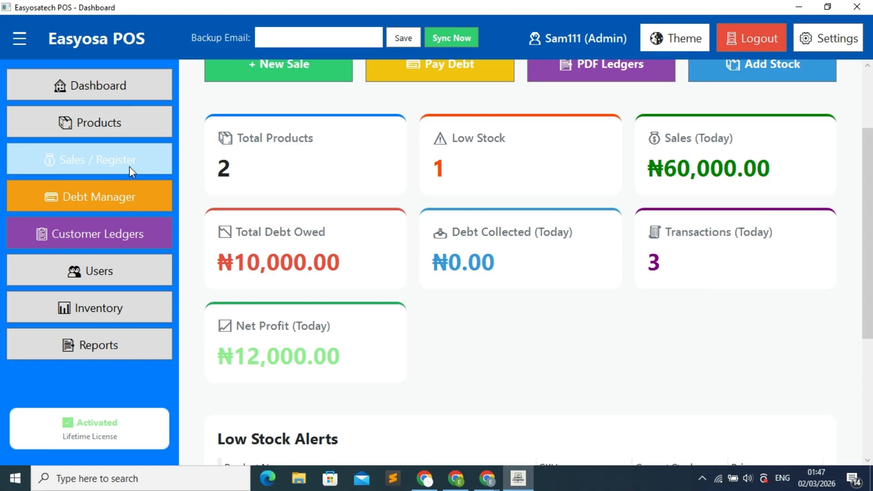
Step: Open the Debt Manager, minimize it, and reopen it to list the unpaid ₦10,000.00 debt
{"action": "left_click", "coordinate": [124, 210]}
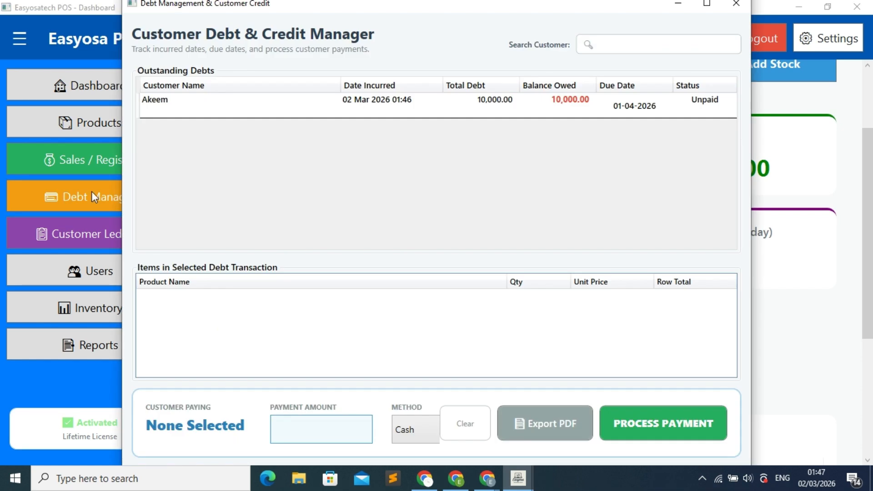
{"action": "left_click", "coordinate": [669, 4]}
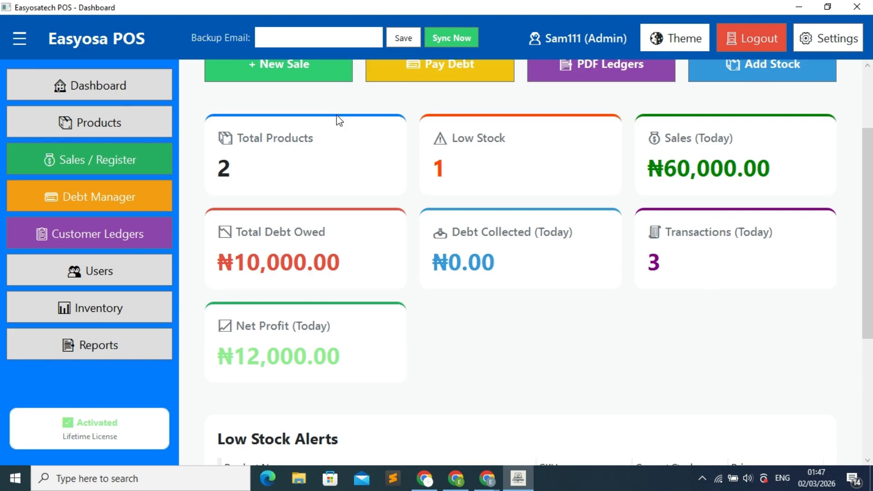
{"action": "left_click", "coordinate": [131, 192]}
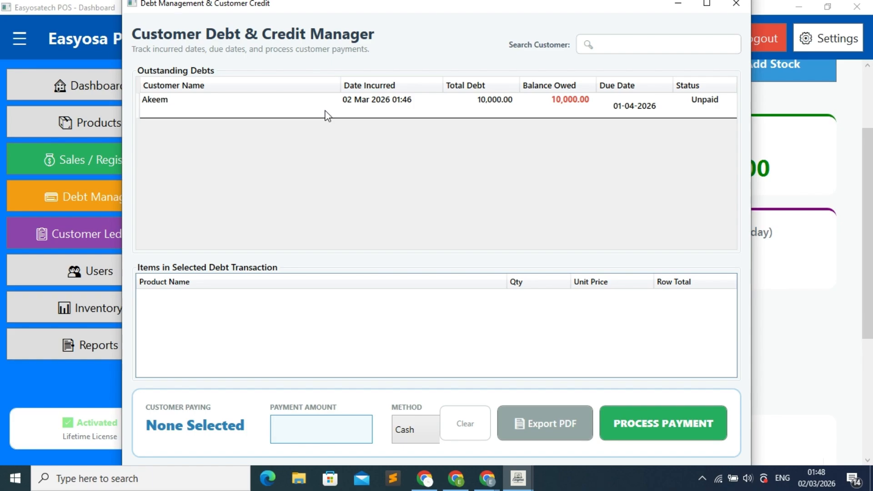
Step: Pay ₦7,000.00 of the customer's ₦10,000.00 debt by Bank Transfer
{"action": "left_click", "coordinate": [326, 109]}
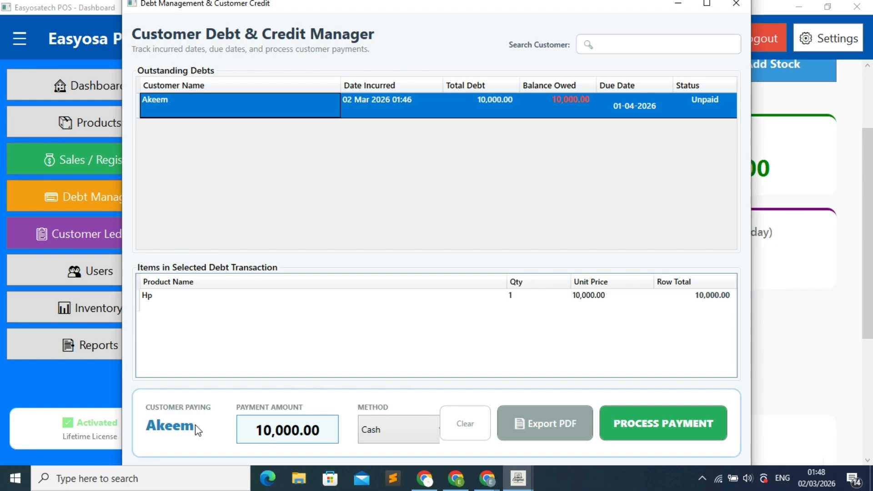
{"action": "left_click", "coordinate": [271, 431]}
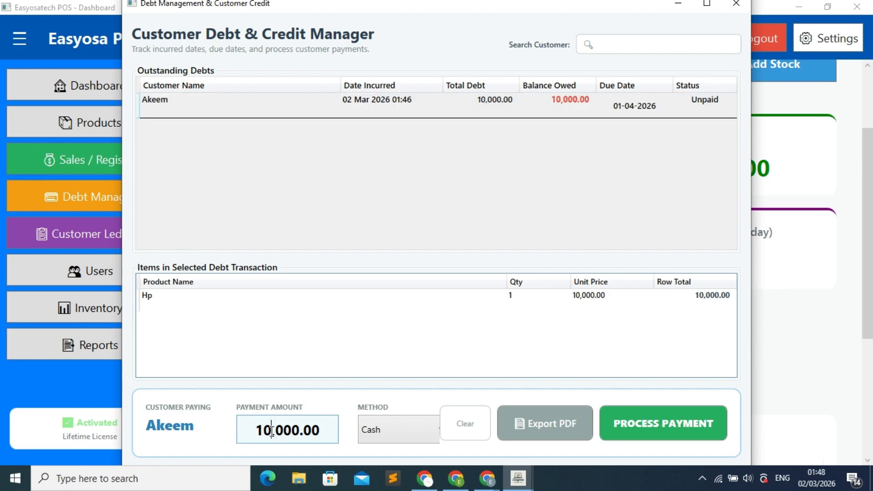
{"action": "key", "text": "BackSpace"}
{"action": "key", "text": "BackSpace"}
{"action": "type", "text": "z"}
{"action": "key", "text": "BackSpace"}
{"action": "type", "text": "7"}
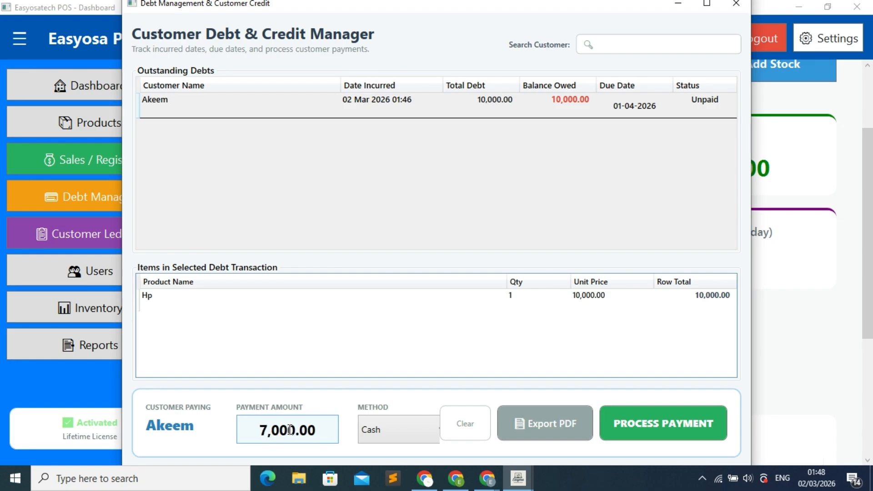
{"action": "left_click", "coordinate": [403, 430]}
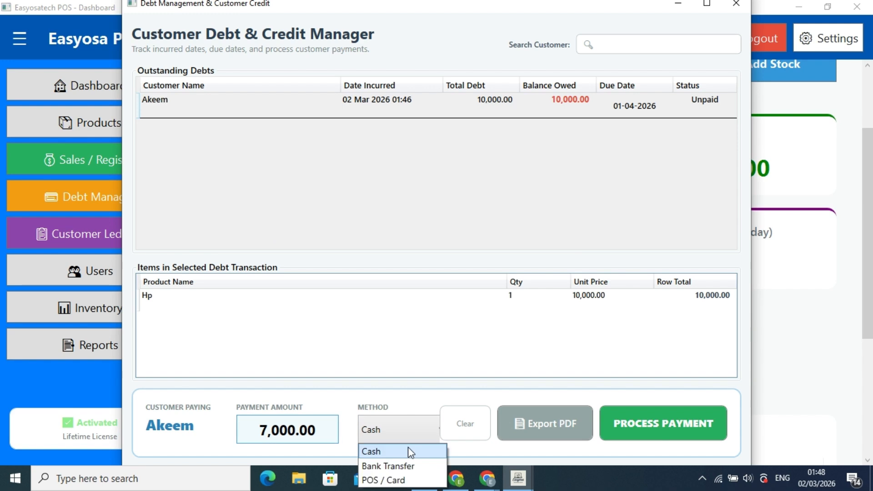
{"action": "left_click", "coordinate": [416, 466]}
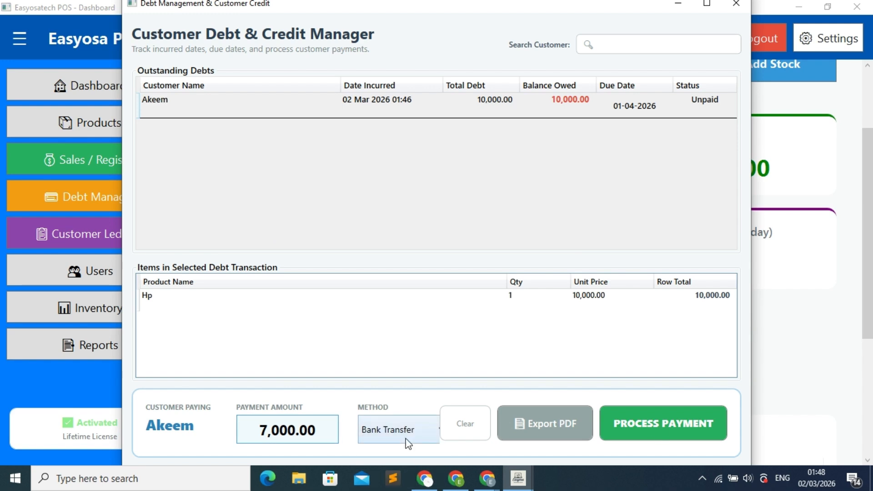
{"action": "left_click", "coordinate": [658, 425]}
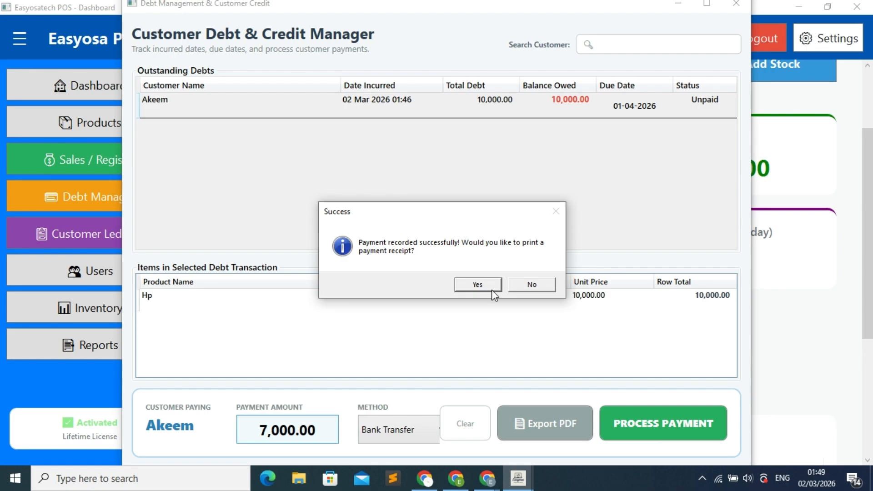
Step: Decline the payment receipt so the debt stays at ₦3,000.00 balance, marked Partial
{"action": "left_click", "coordinate": [532, 285]}
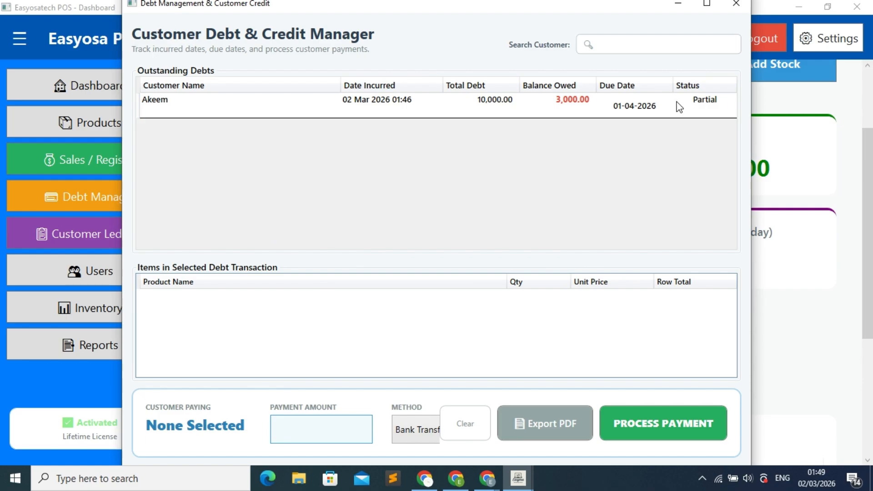
Step: Close the debt manager and download Akeem's statement of account as a PDF
{"action": "left_click", "coordinate": [736, 5]}
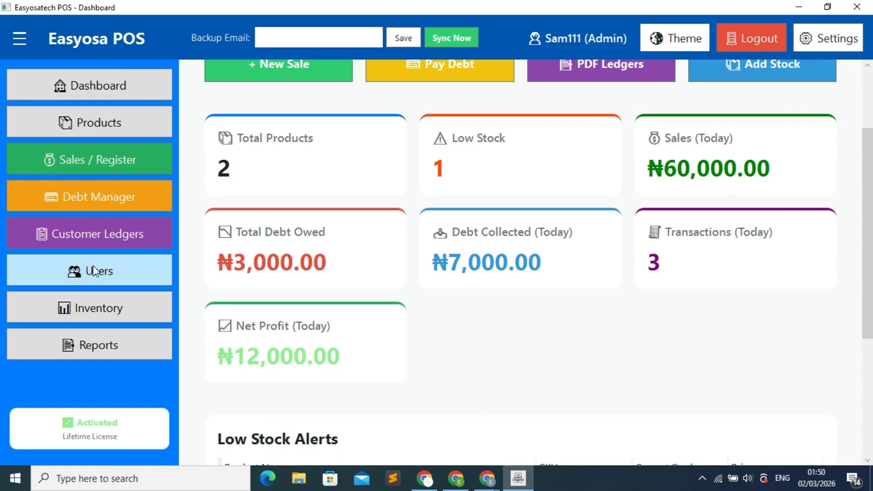
{"action": "left_click", "coordinate": [123, 243]}
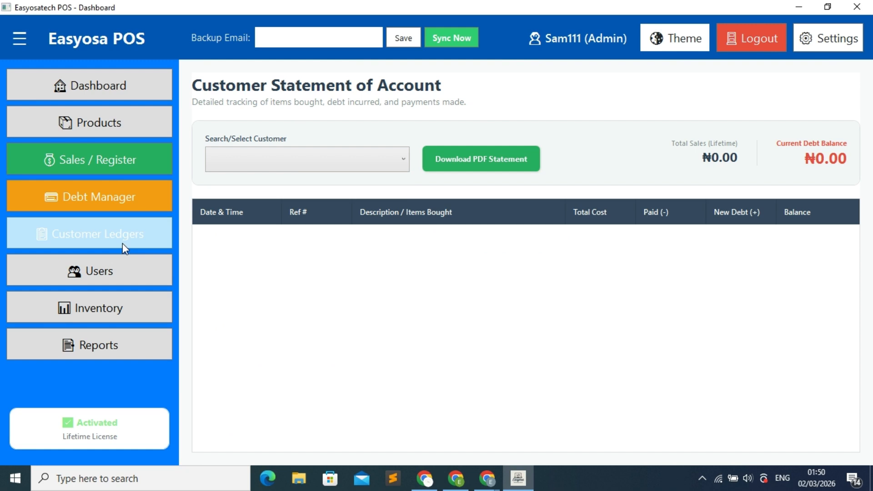
{"action": "left_click", "coordinate": [397, 157]}
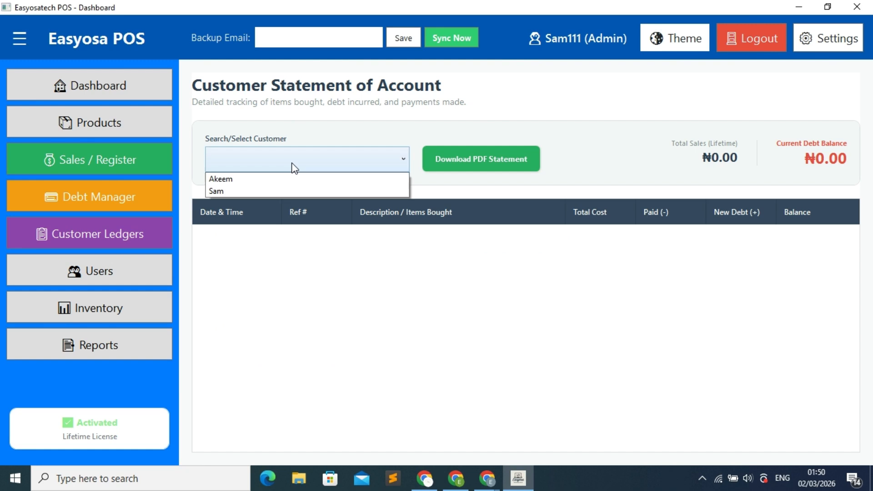
{"action": "left_click", "coordinate": [230, 179]}
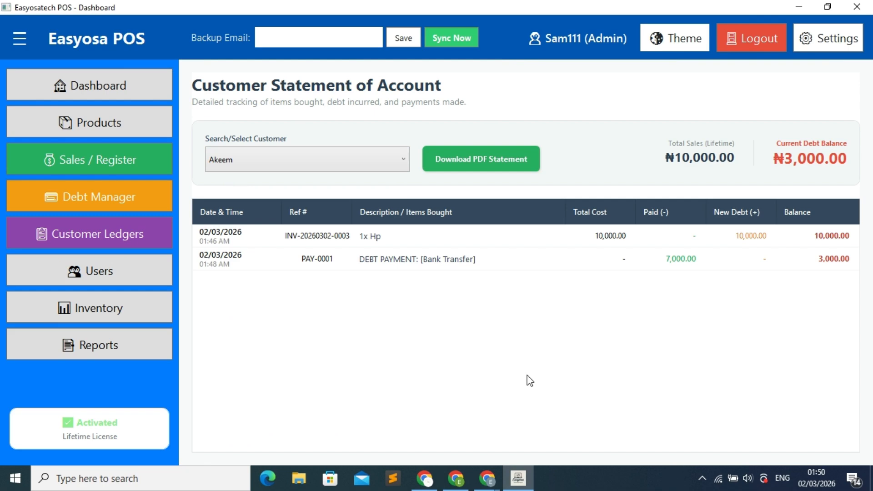
{"action": "left_click", "coordinate": [473, 169]}
{"action": "left_click", "coordinate": [523, 154]}
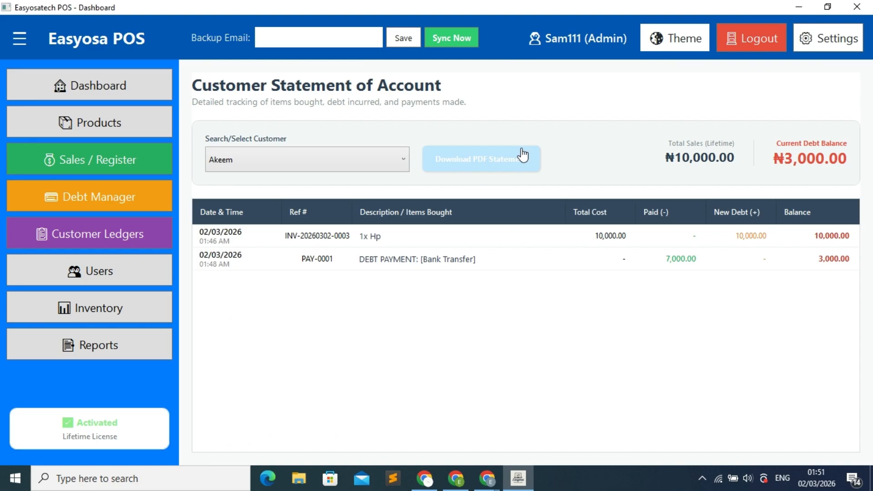
{"action": "left_click", "coordinate": [477, 165]}
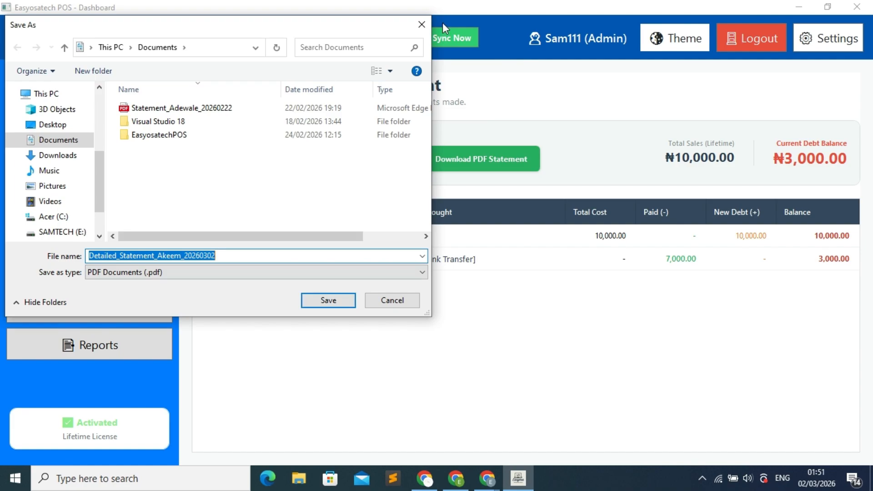
{"action": "left_click", "coordinate": [429, 26]}
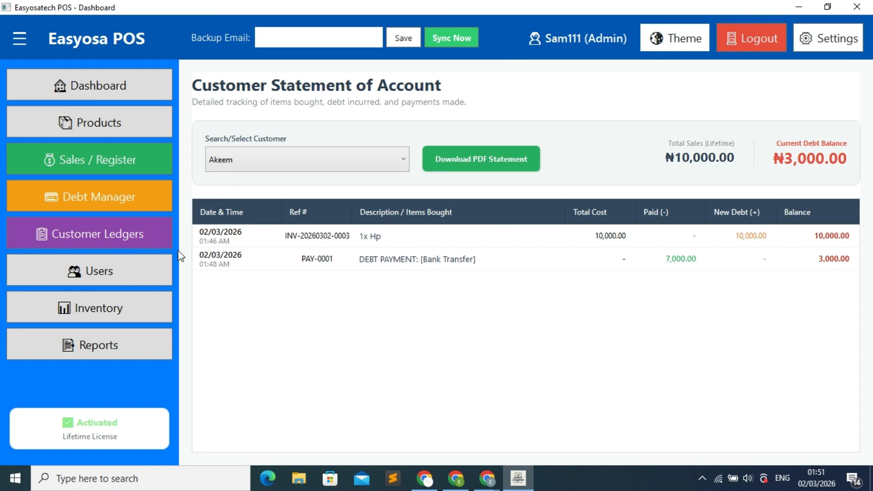
Step: Open Inventory Management showing Asus (20) and Hp (14) in stock, briefly hiding the sidebar
{"action": "left_click", "coordinate": [106, 274]}
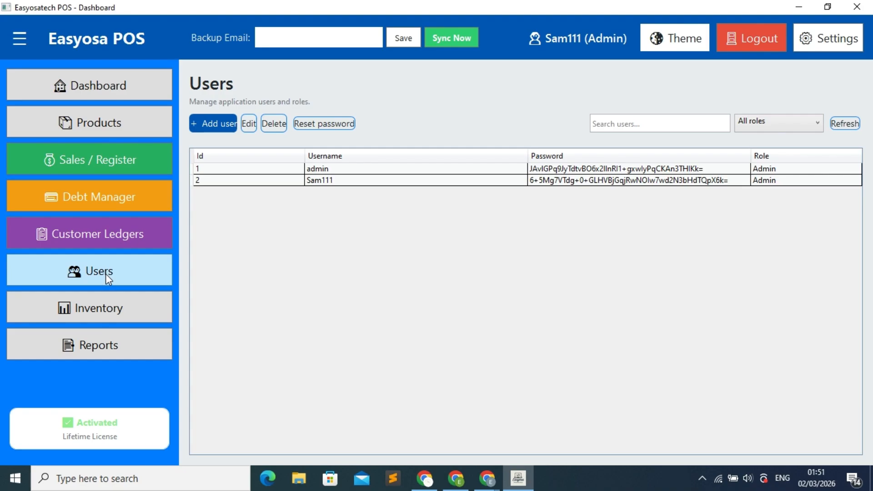
{"action": "left_click", "coordinate": [104, 313]}
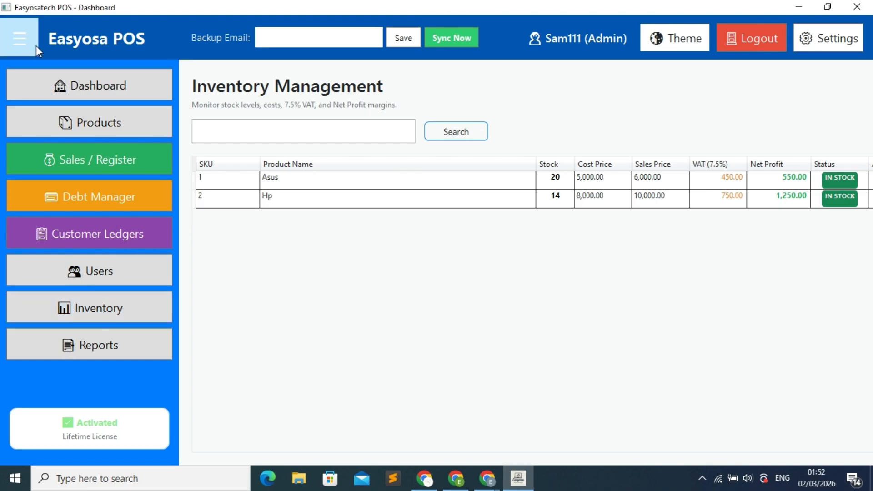
{"action": "left_click", "coordinate": [20, 39]}
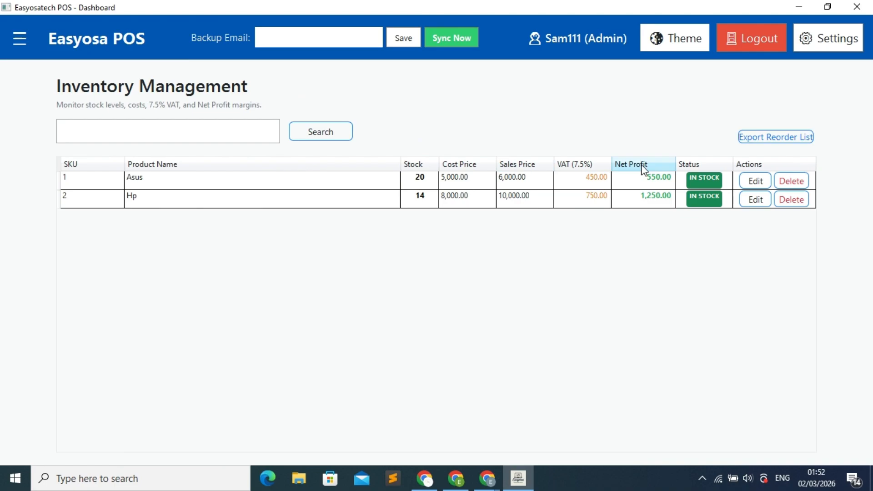
{"action": "left_click", "coordinate": [28, 41]}
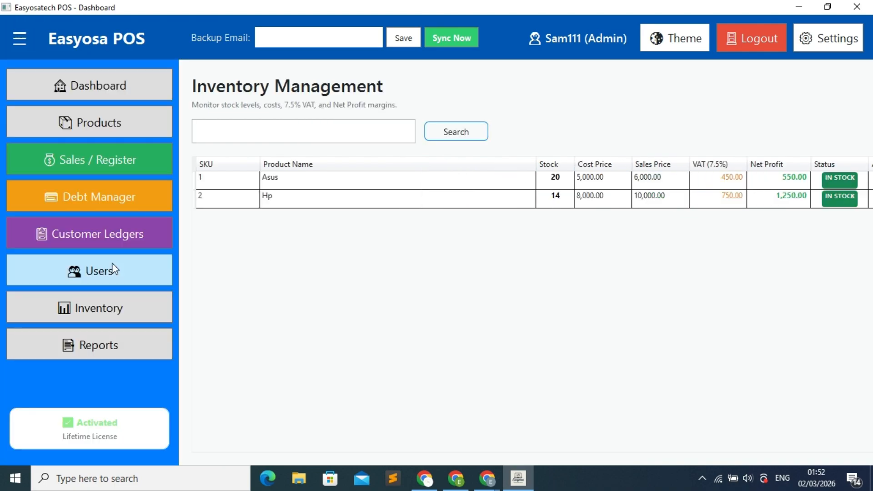
Step: Load all reports for the date range 02/03/2026 to 02/03/2026
{"action": "left_click", "coordinate": [105, 345]}
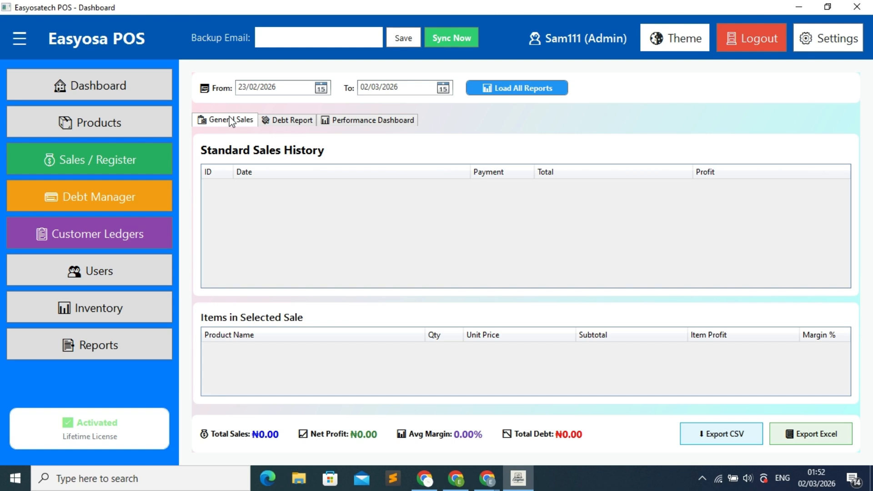
{"action": "left_click", "coordinate": [322, 88]}
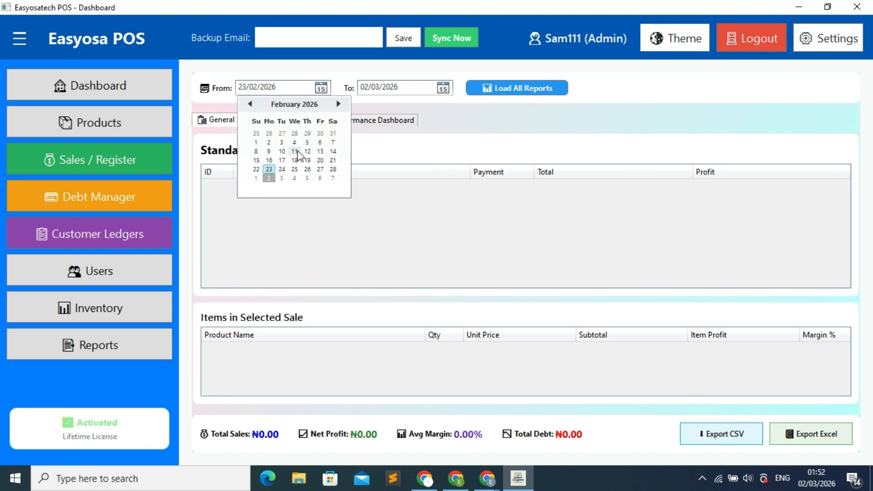
{"action": "left_click", "coordinate": [269, 181]}
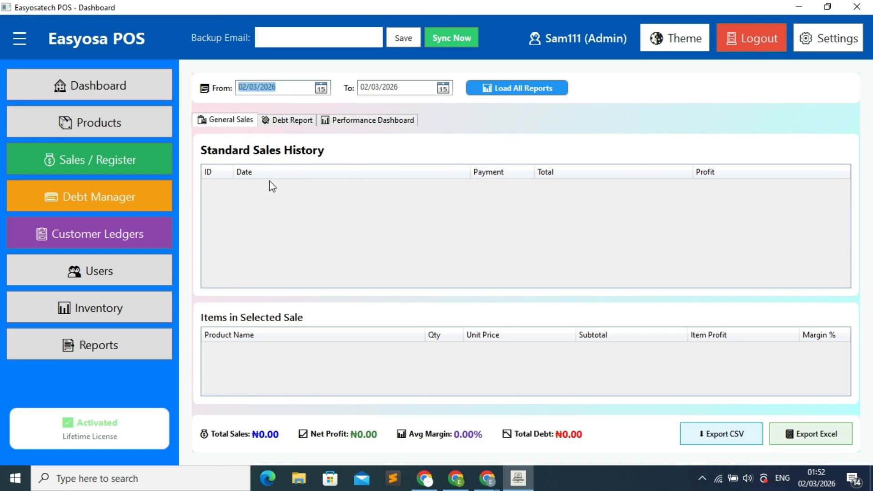
{"action": "left_click", "coordinate": [505, 93]}
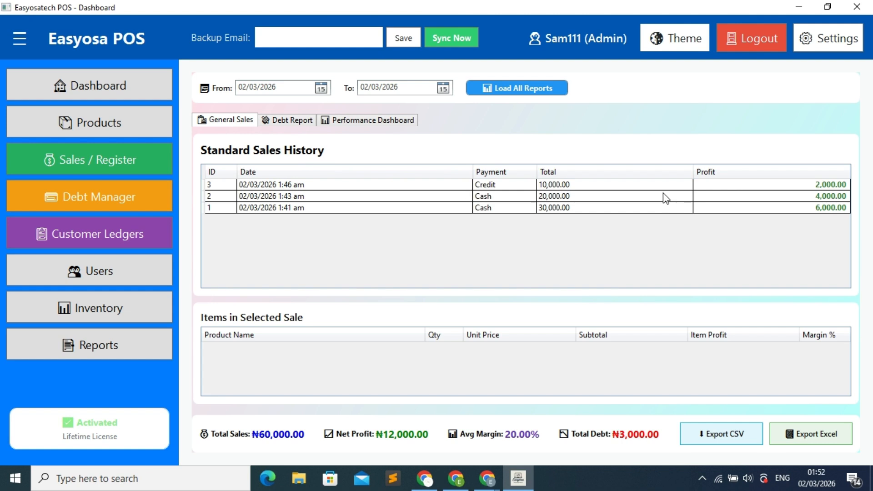
Step: Check sale 3's items, then view the Debt Report showing 3,000.00 of 10,000.00 owed
{"action": "left_click", "coordinate": [494, 186]}
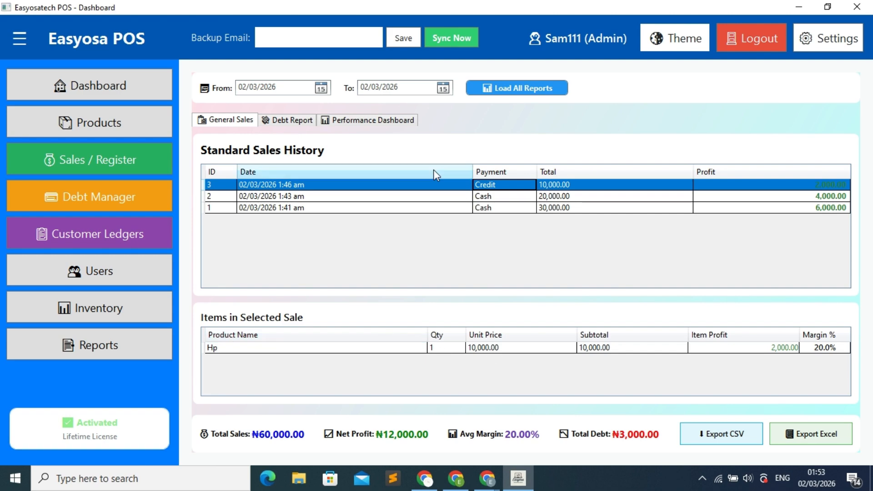
{"action": "left_click", "coordinate": [290, 119]}
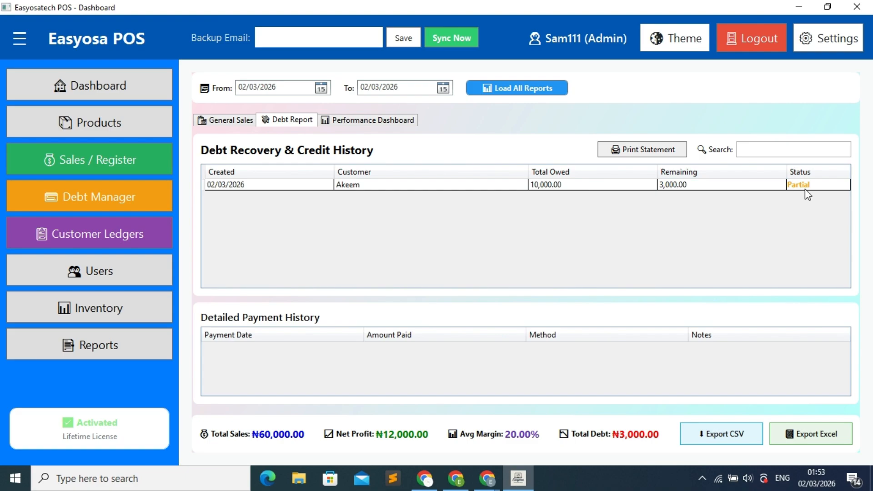
Step: Review Akeem's debt payment history, then view the Performance Dashboard revenue and profit charts
{"action": "left_click", "coordinate": [468, 194]}
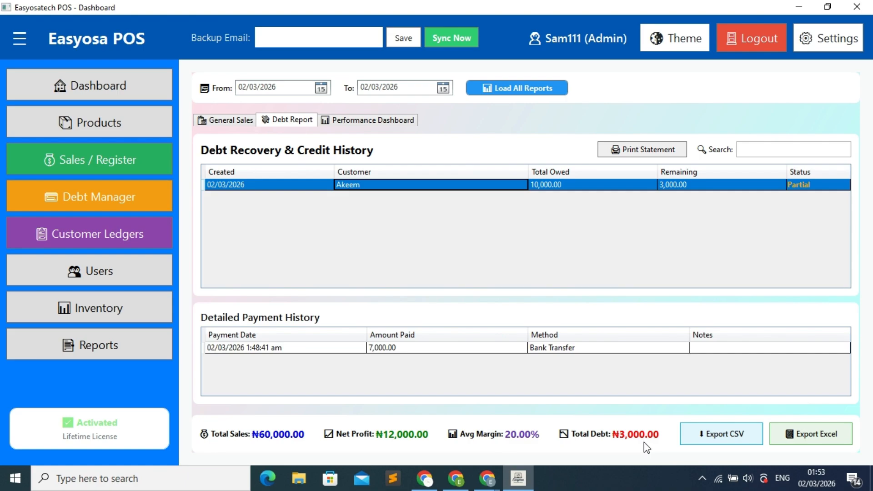
{"action": "left_click", "coordinate": [372, 121]}
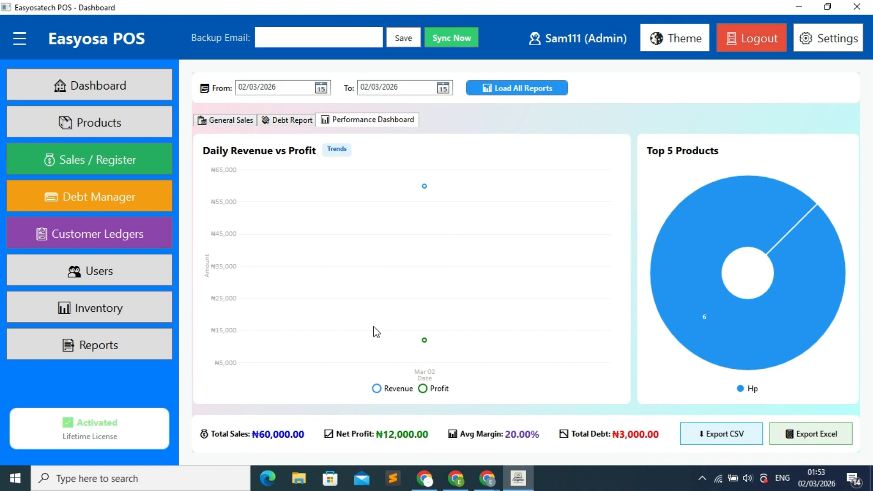
Step: Return to the dashboard showing ₦3,000.00 debt owed and ₦7,000.00 collected, then bring up Chrome
{"action": "mouse_move", "coordinate": [708, 317]}
{"action": "left_click", "coordinate": [118, 93]}
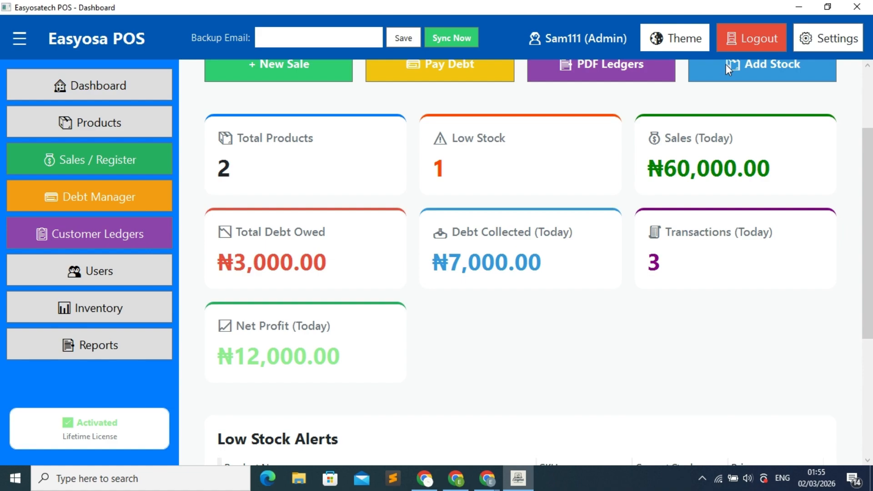
{"action": "left_click", "coordinate": [484, 480]}
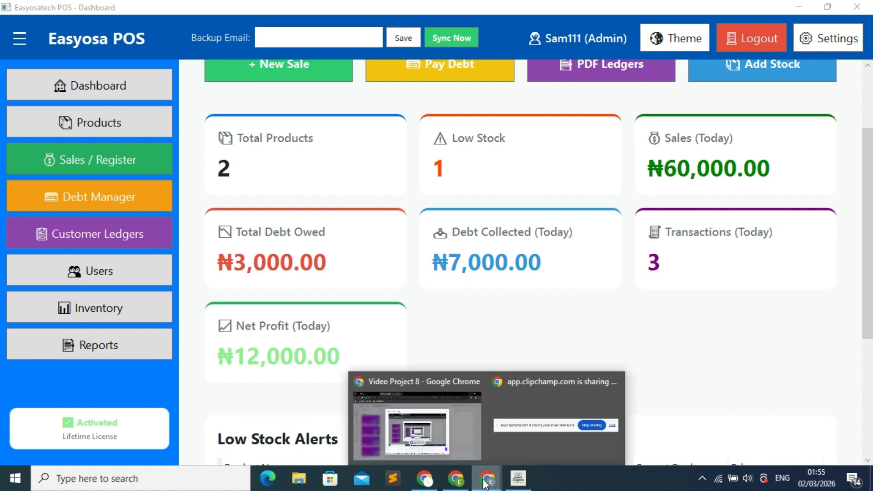